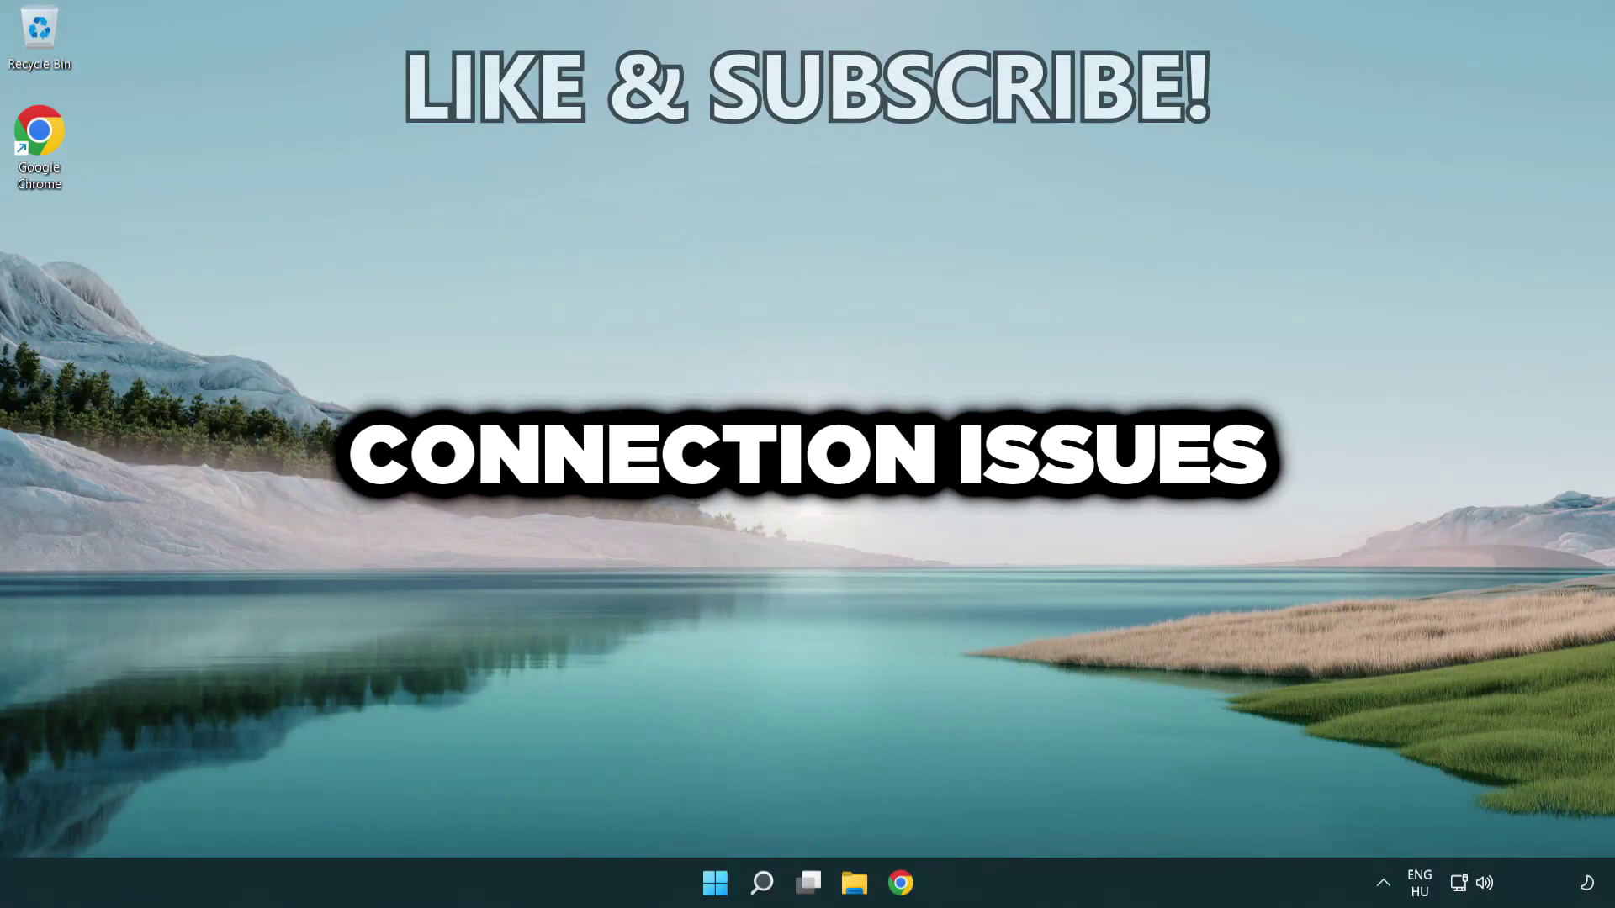
# Search for 'cmd' and bring up the launch options for Command Prompt.
pyautogui.click(762, 884)
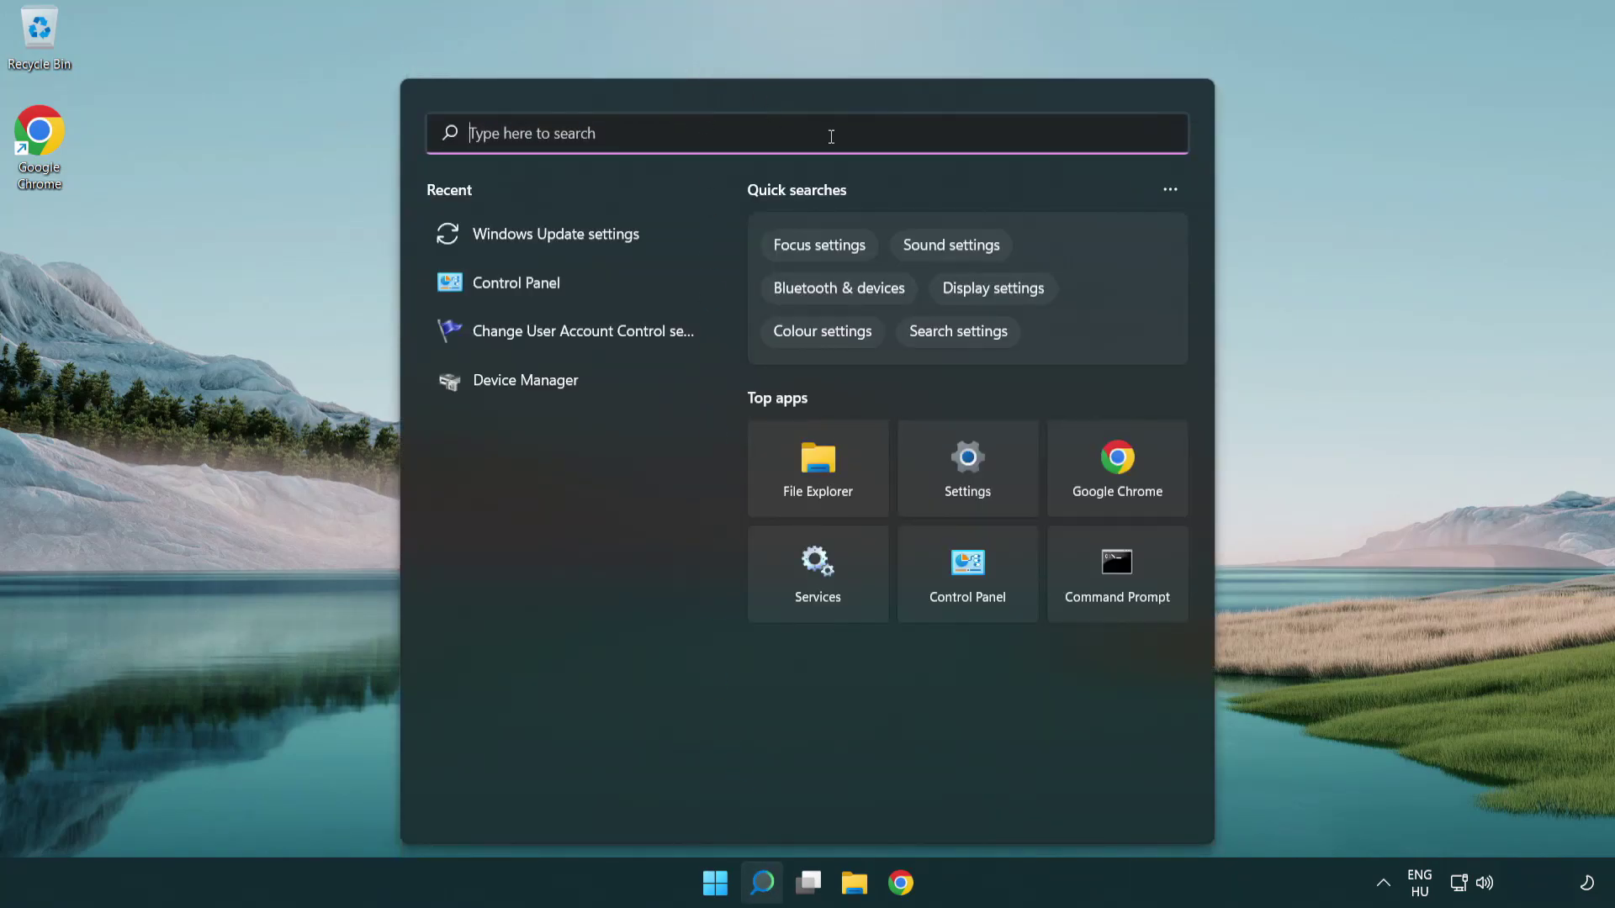
pyautogui.write('cmd')
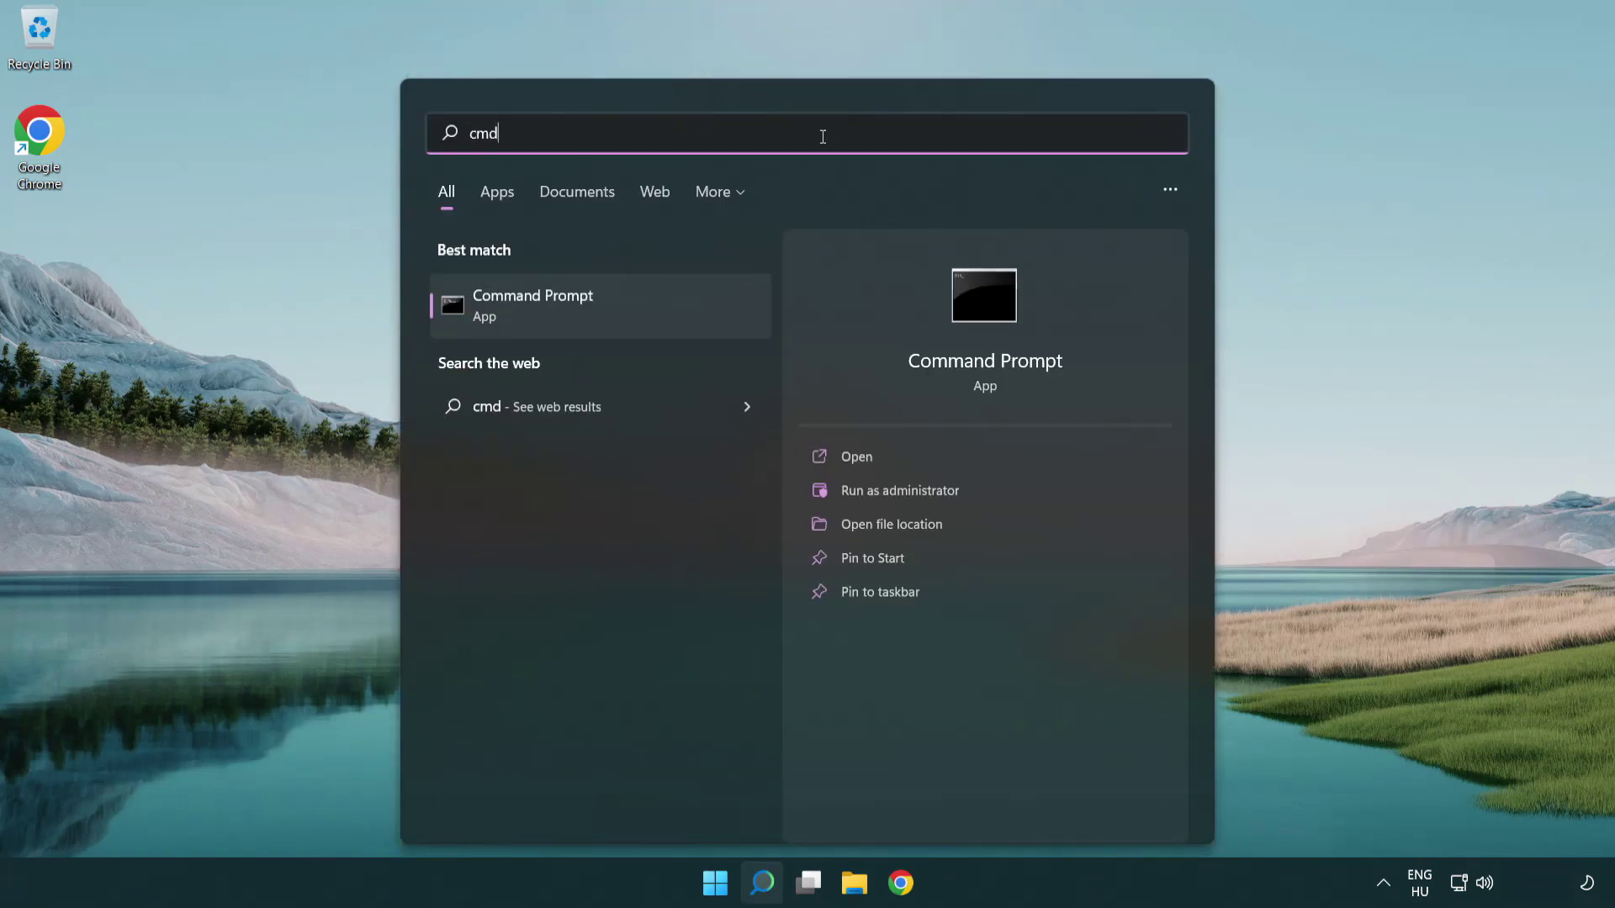
pyautogui.rightClick(658, 300)
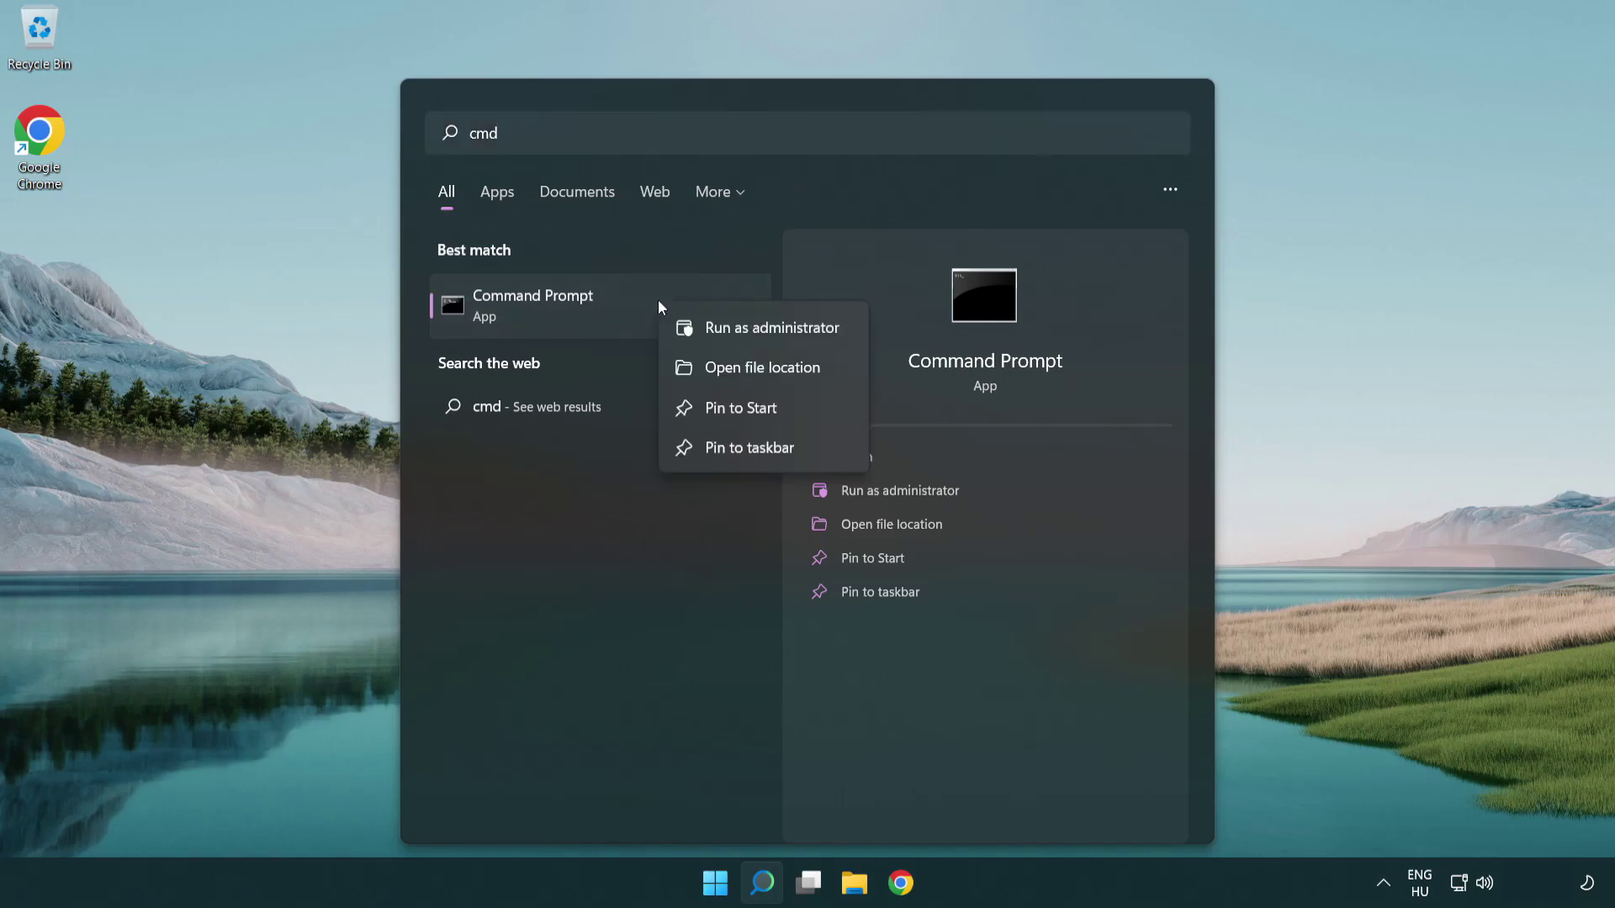
# Launch Command Prompt as administrator and flush the DNS cache with ipconfig /flushdns.
pyautogui.click(782, 331)
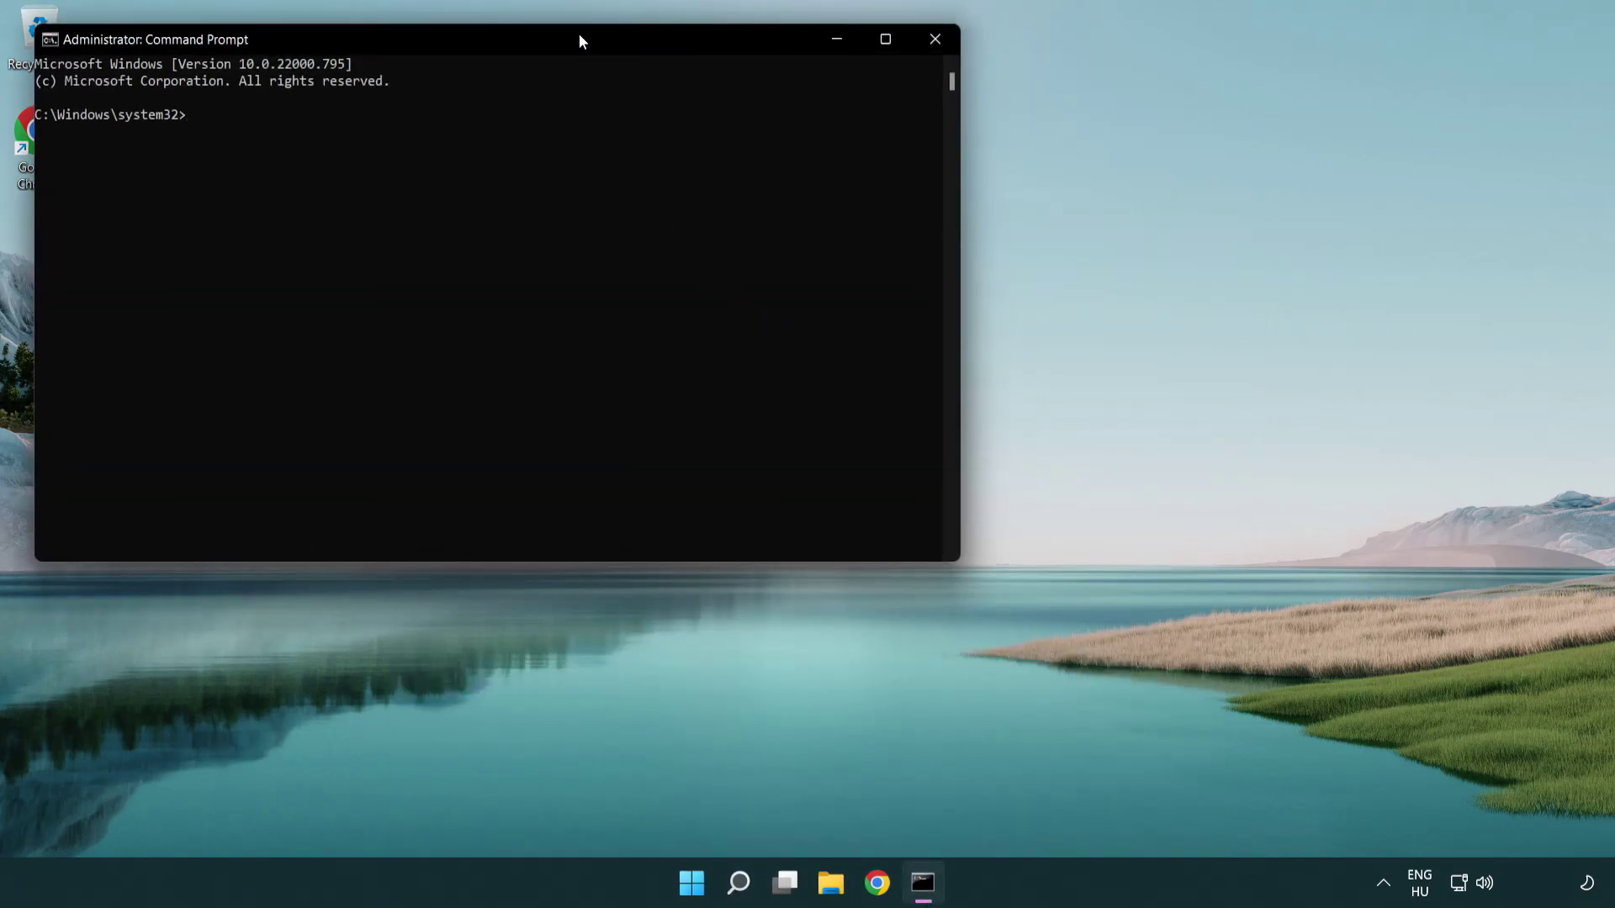
pyautogui.moveTo(579, 35); pyautogui.dragTo(873, 181)
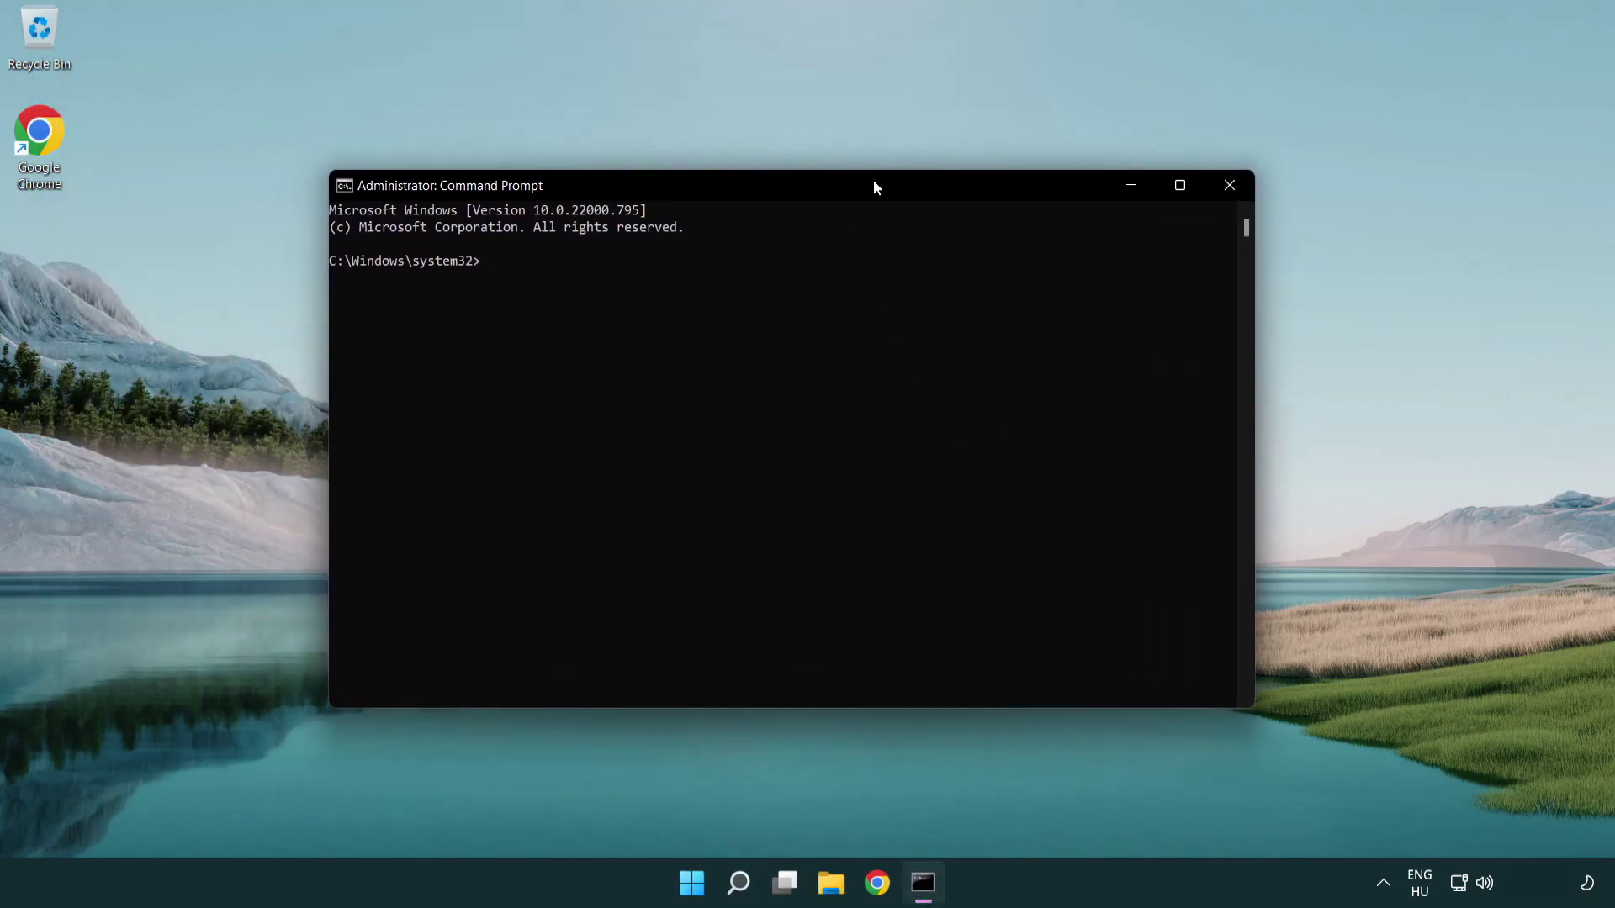
pyautogui.write('i')
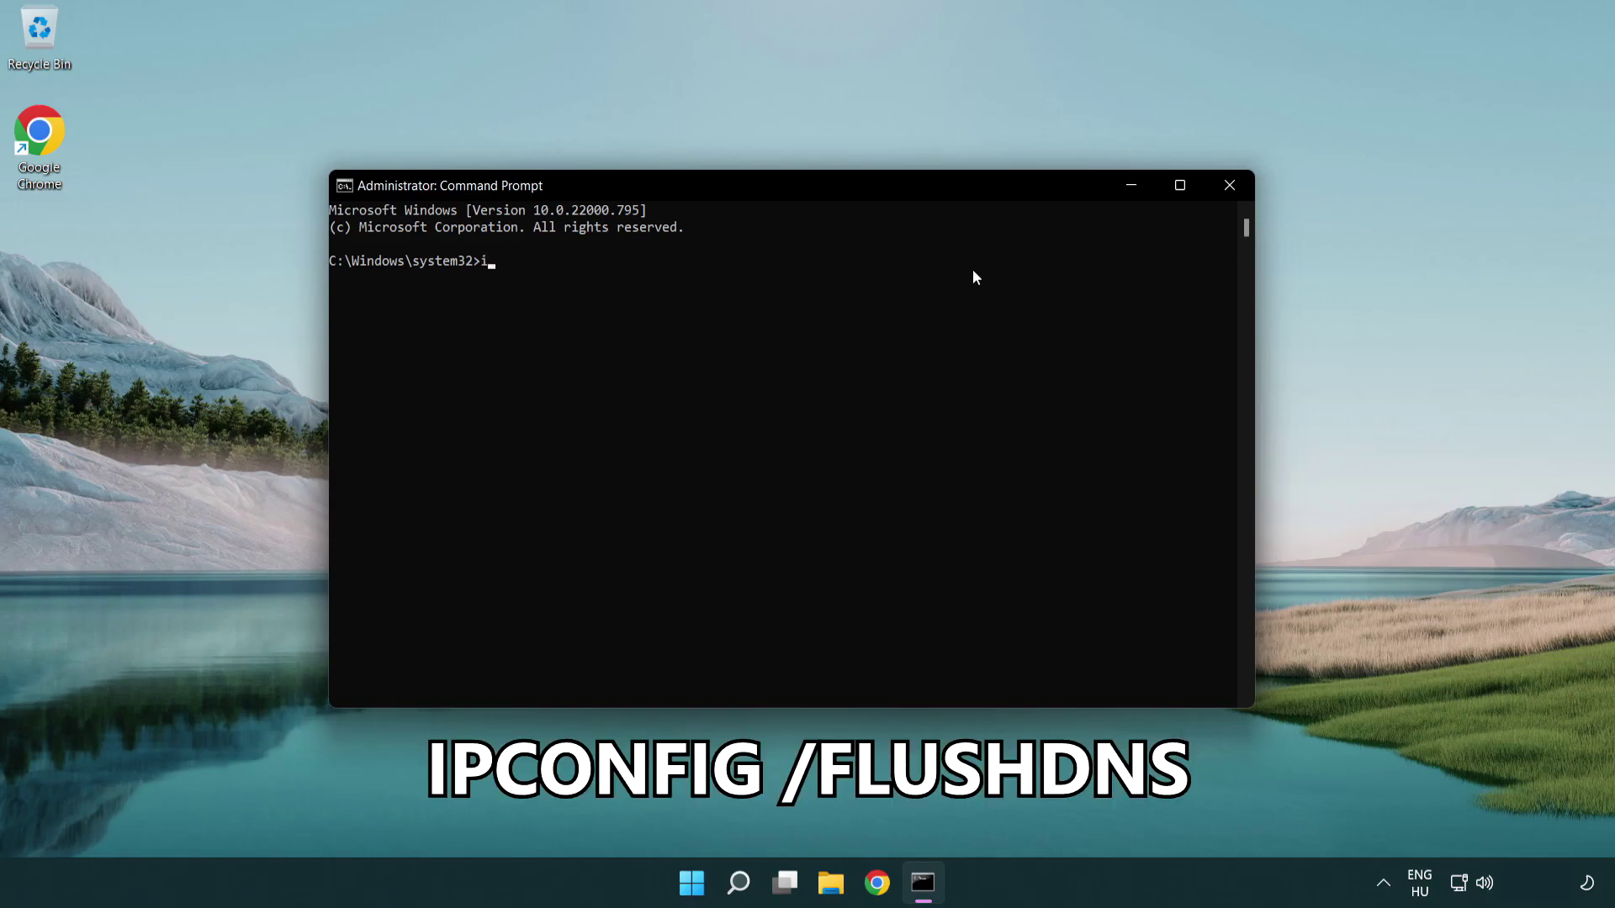
pyautogui.write('pconfig /flushdns')
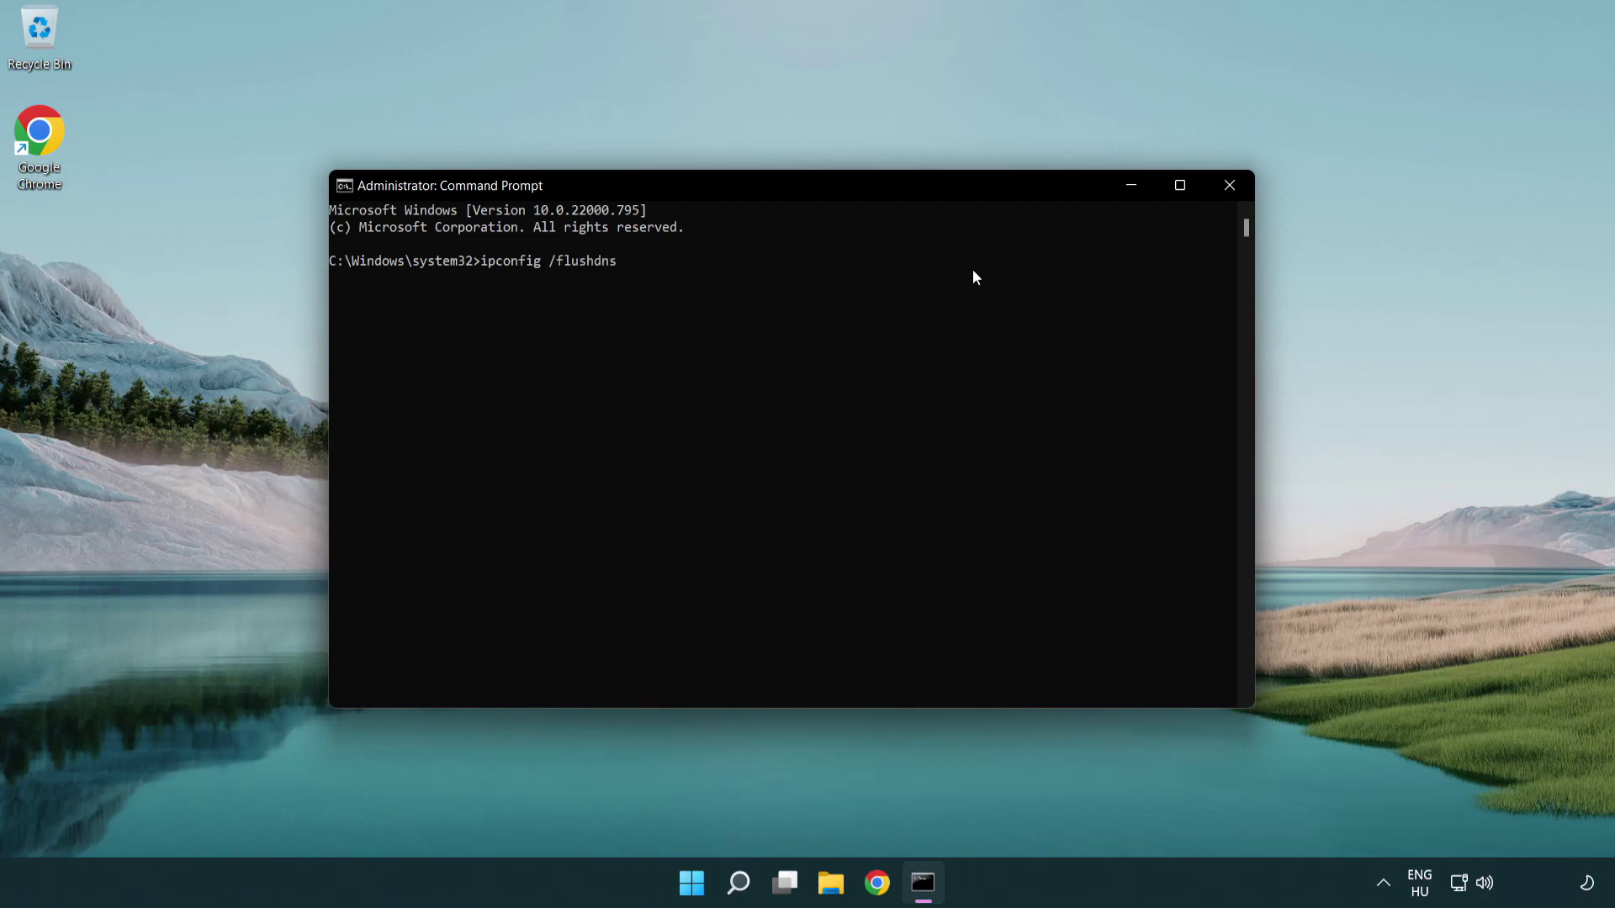
pyautogui.press('Return')
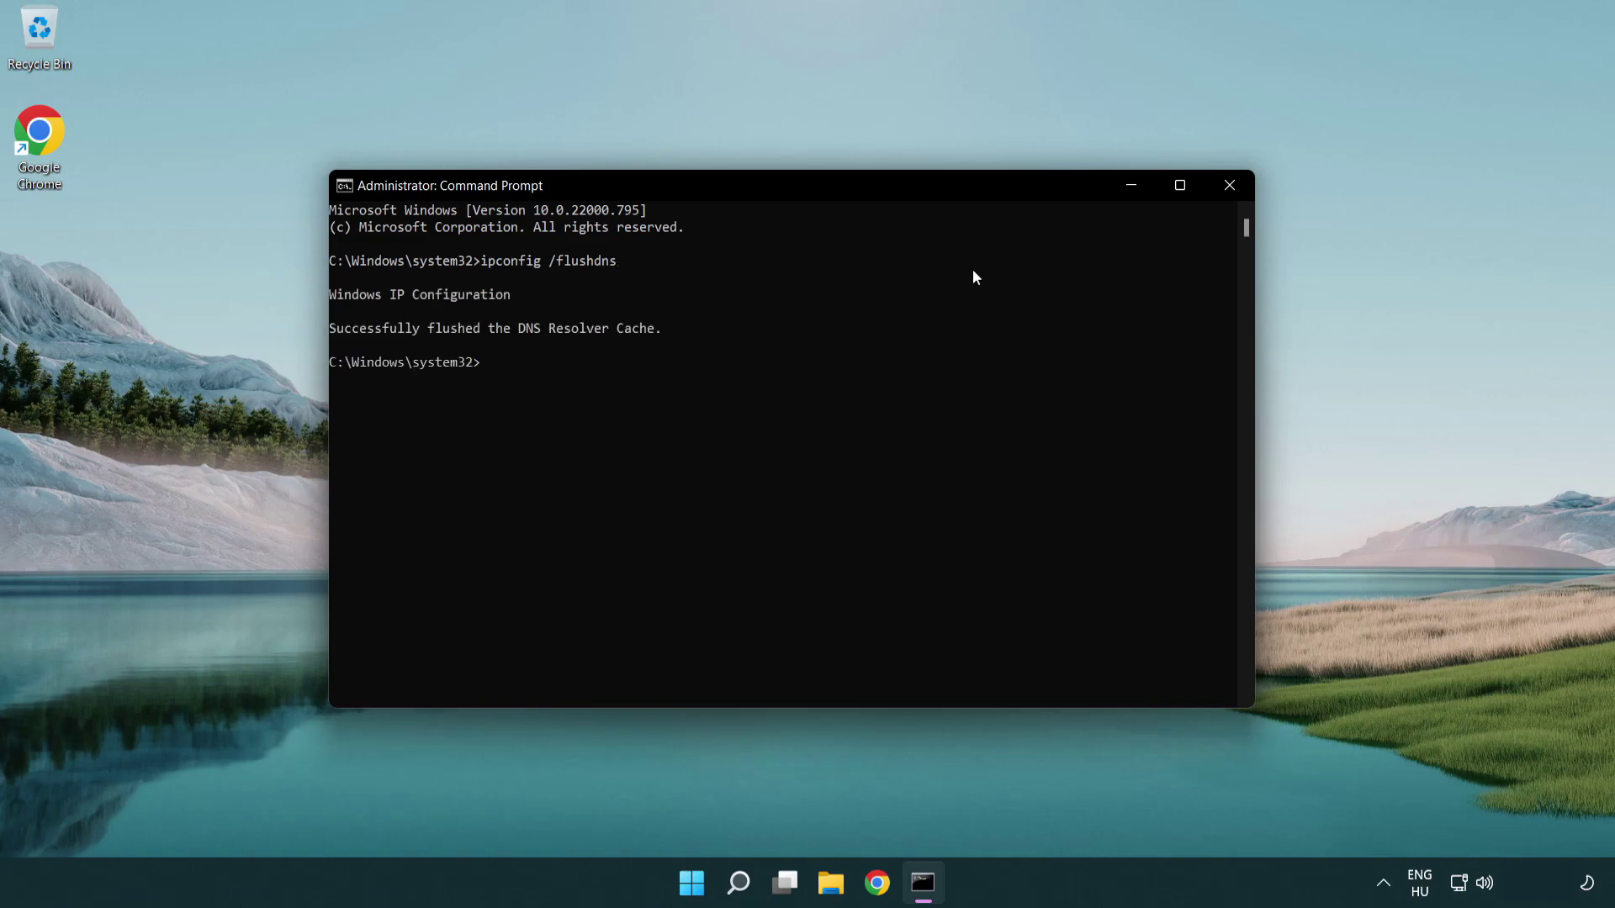
# Reset the Winsock catalog with netsh winsock reset, then enter exit.
pyautogui.write('net')
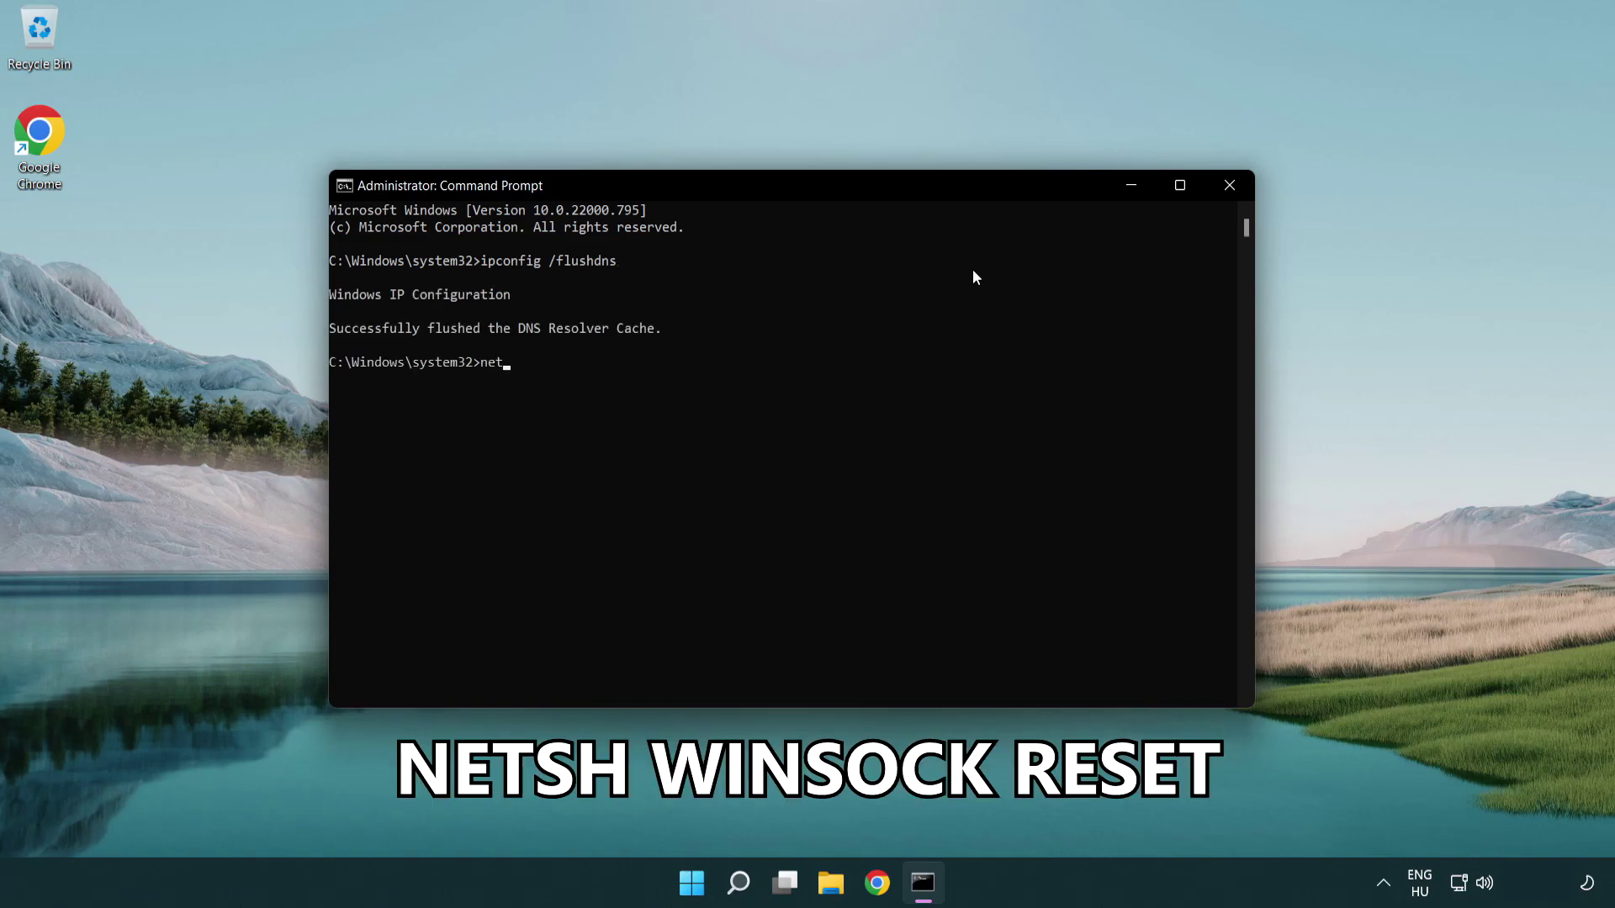
pyautogui.write('sh winsock reset')
pyautogui.press('Return')
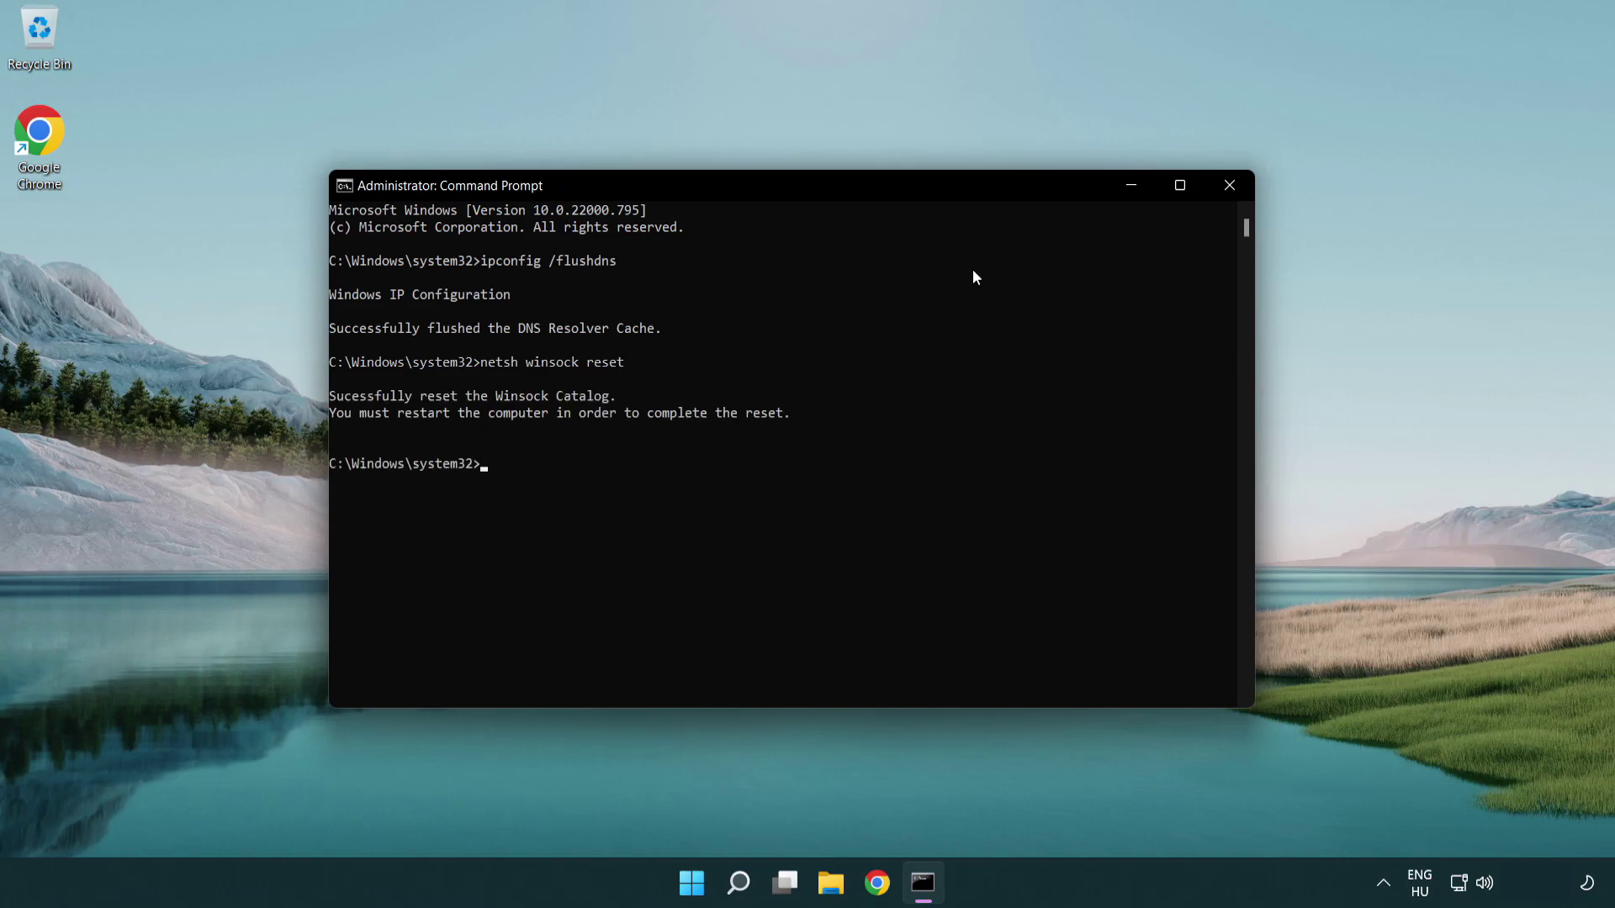
pyautogui.write('exit')
# Close Command Prompt and reach Advanced network settings from the taskbar network icon.
pyautogui.press('Return')
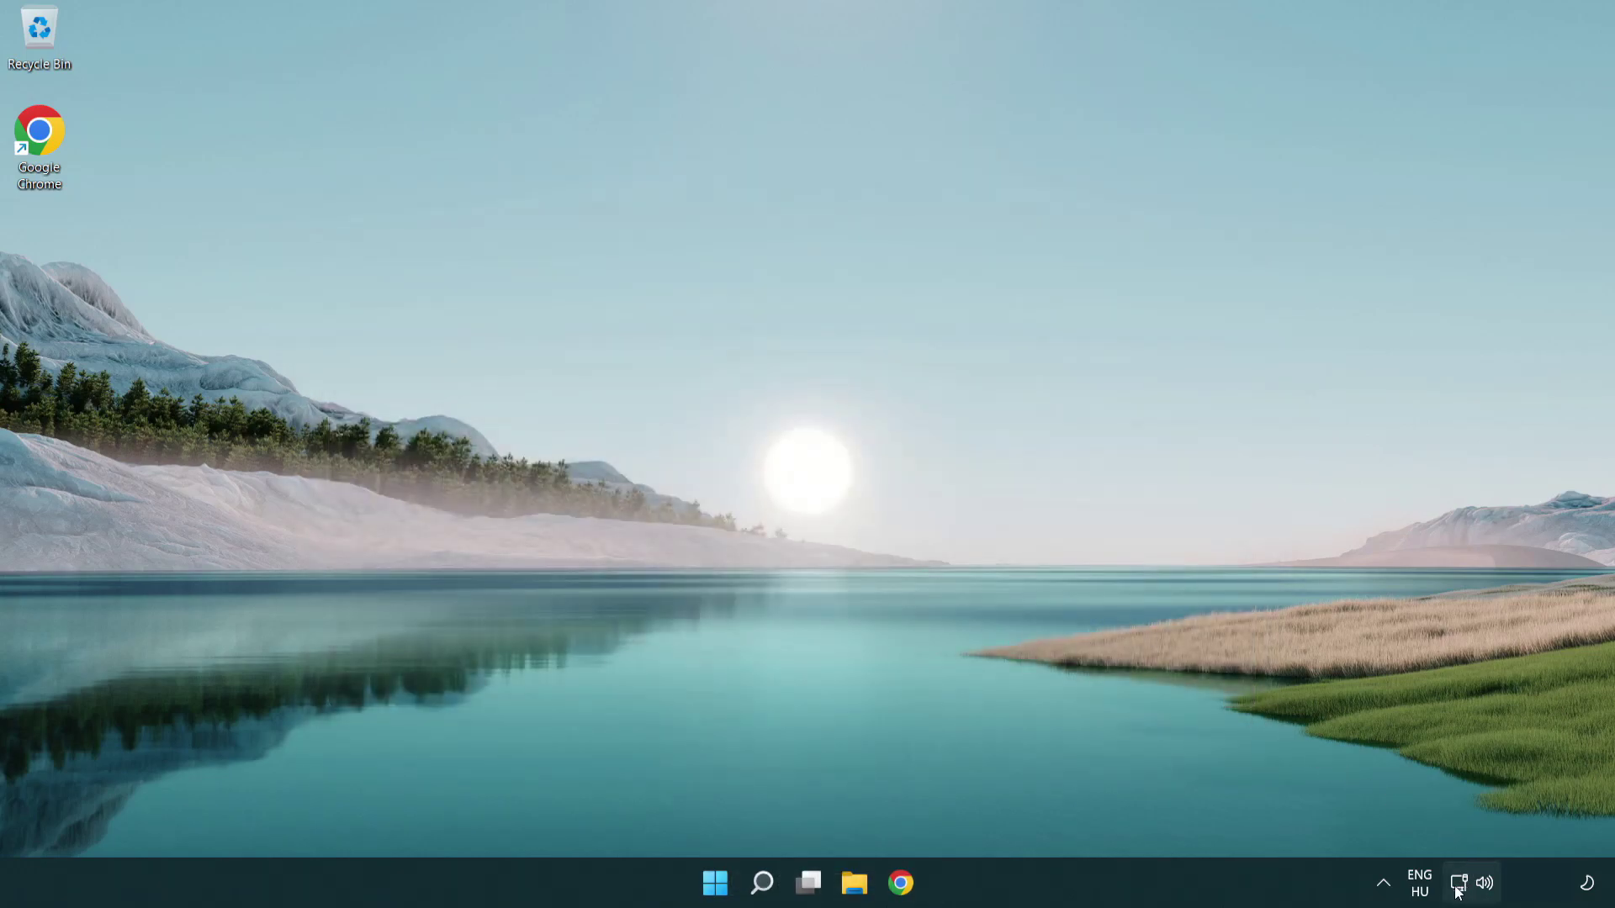
pyautogui.rightClick(1463, 889)
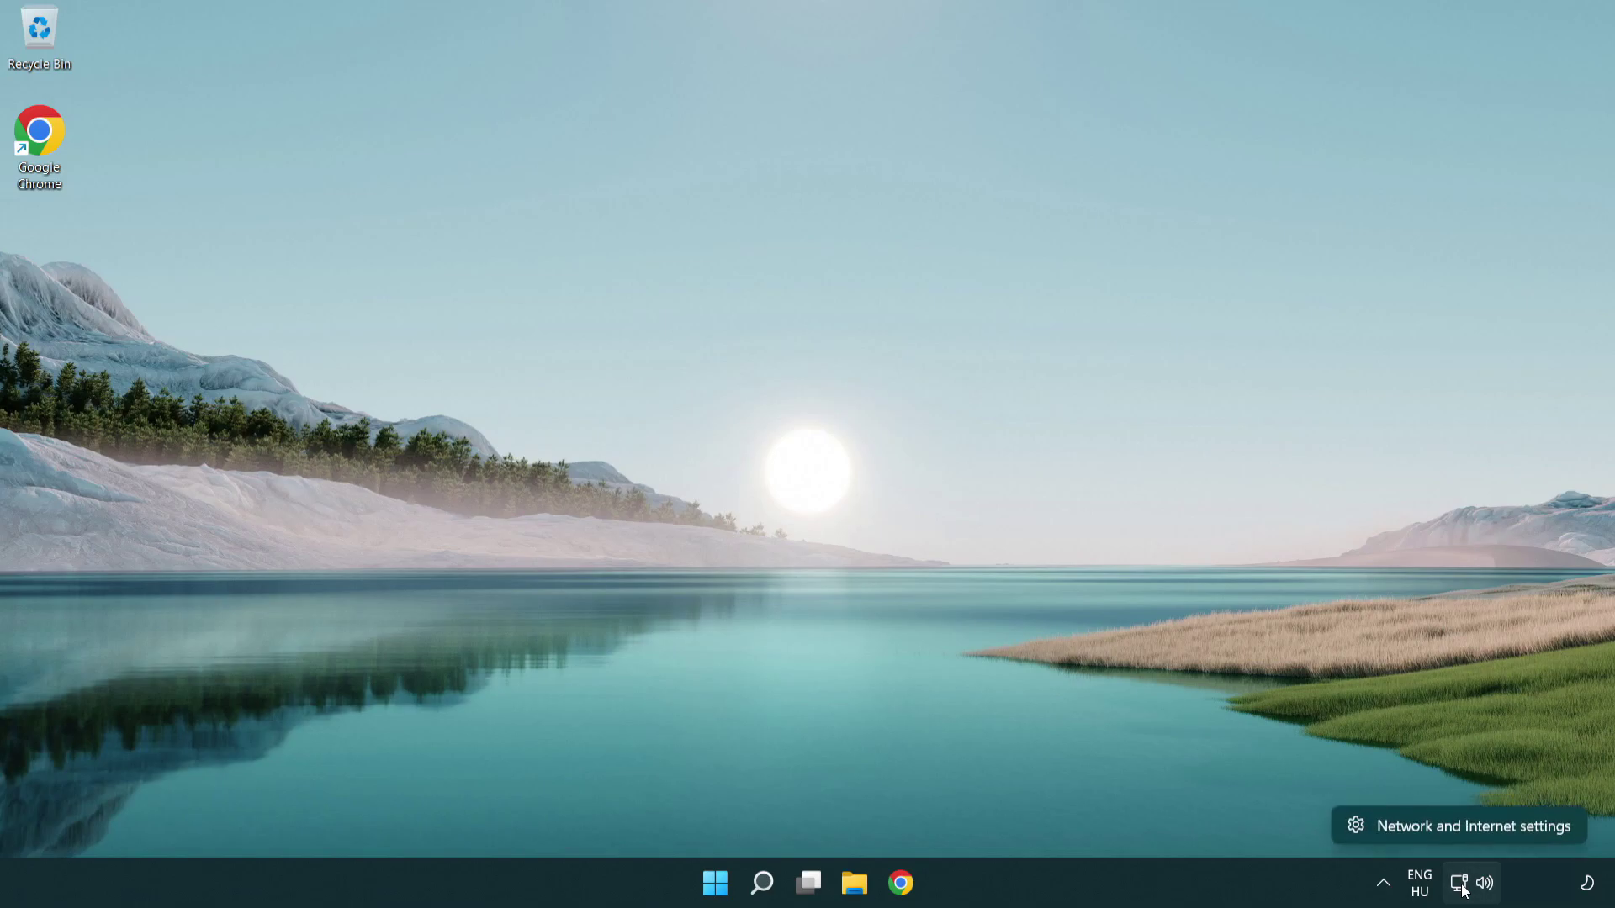
pyautogui.click(1464, 827)
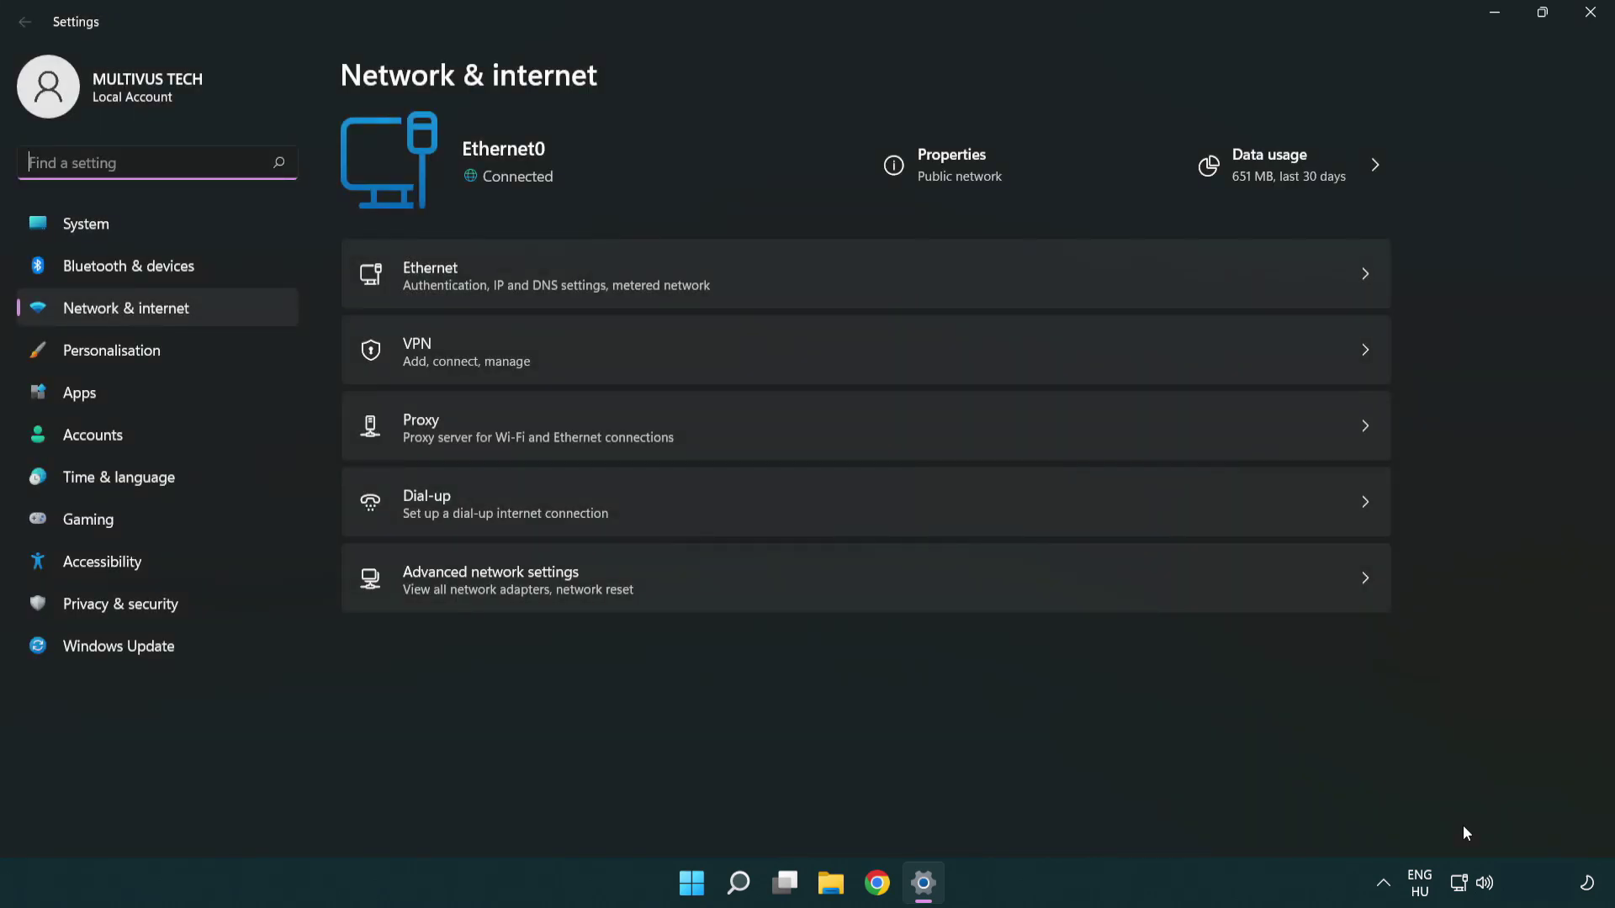
pyautogui.click(870, 592)
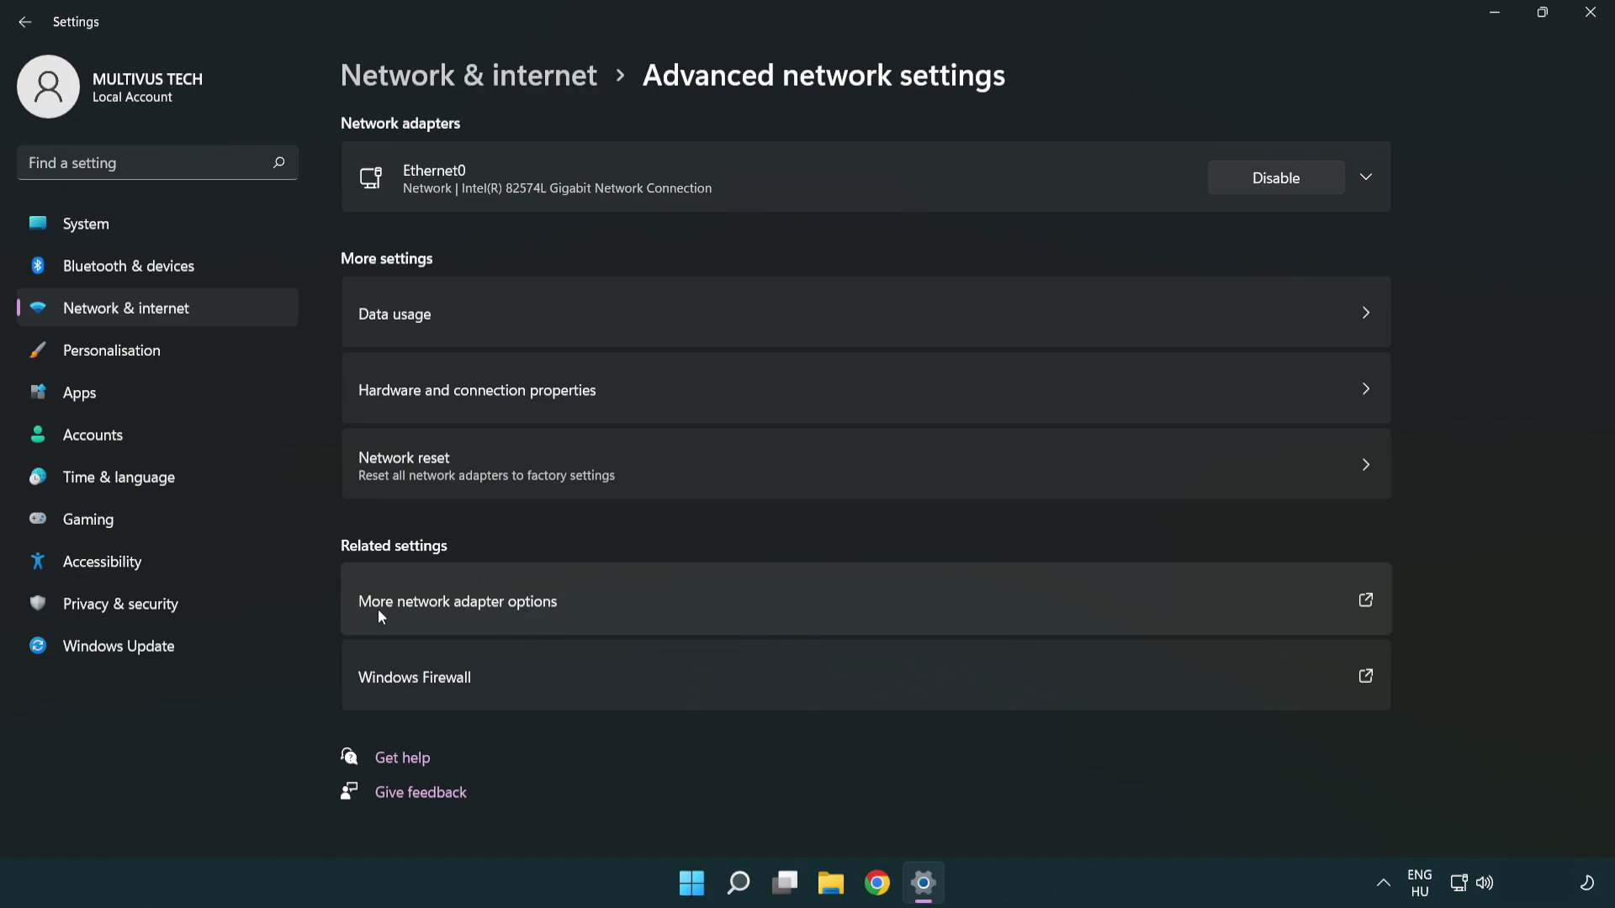
# Open Network Connections and Ethernet0's properties, selecting Internet Protocol Version 4 (TCP/IPv4).
pyautogui.click(495, 609)
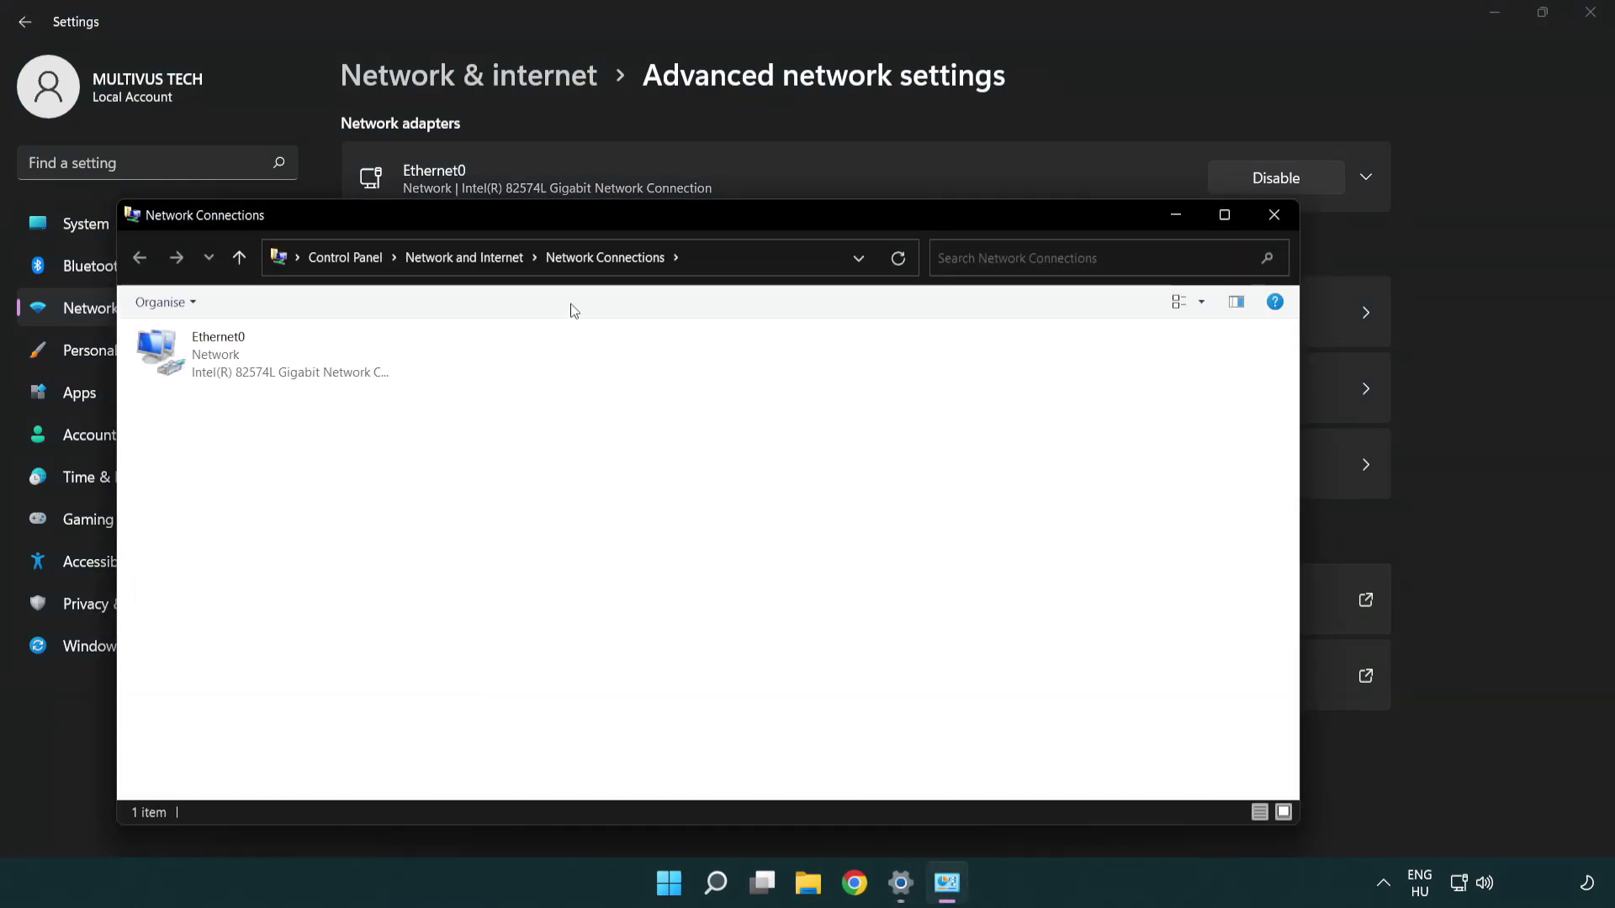
pyautogui.moveTo(599, 221); pyautogui.dragTo(704, 127)
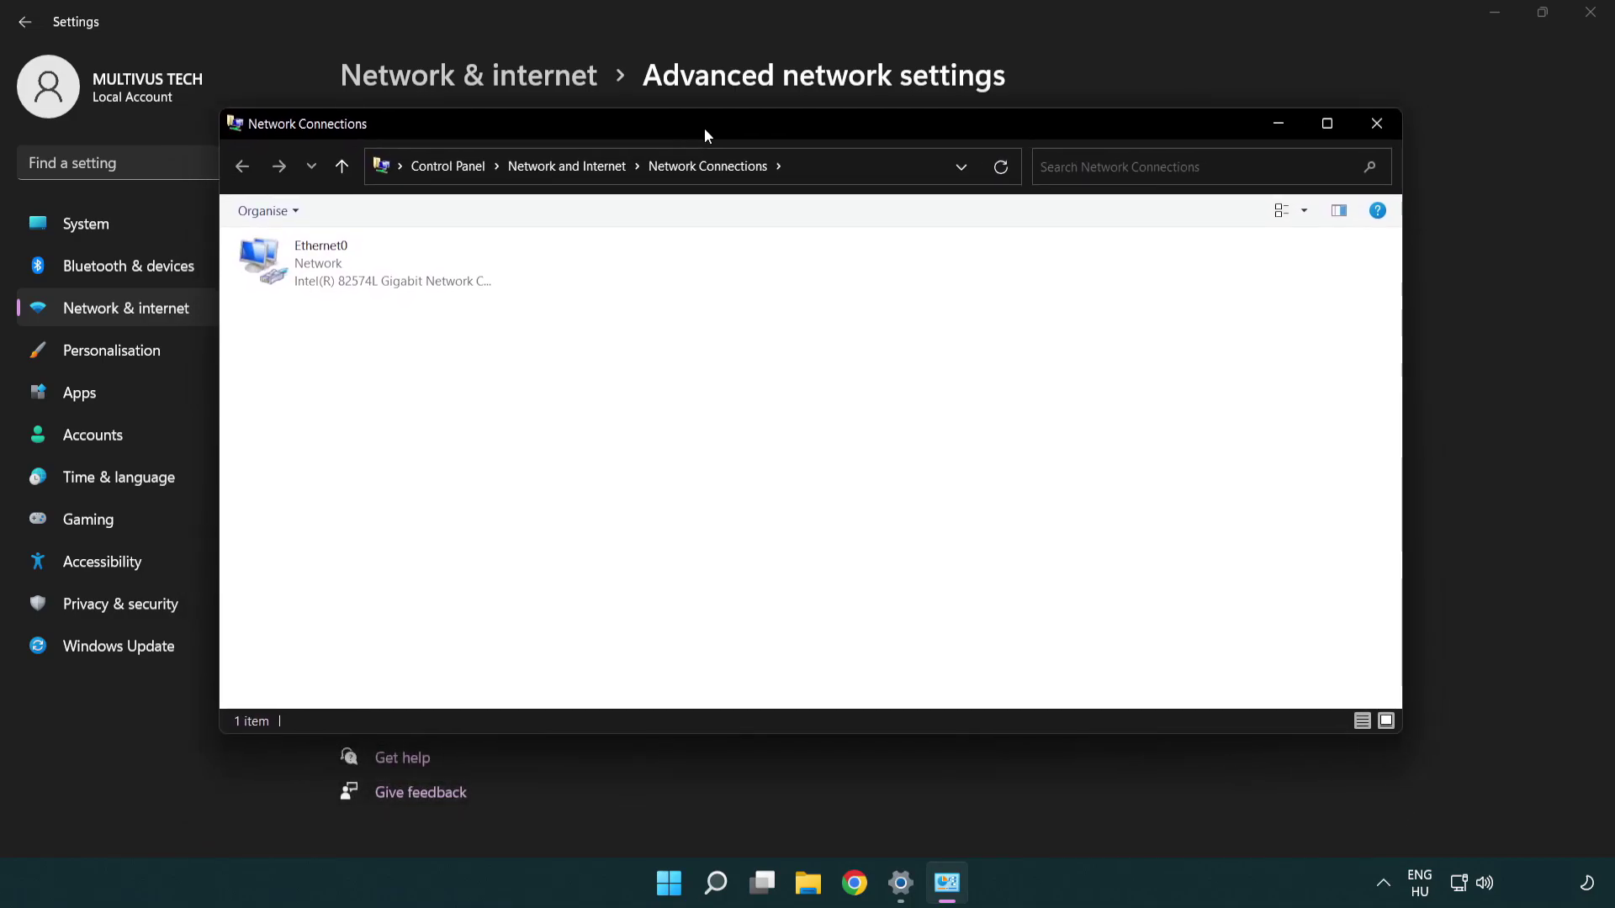
pyautogui.click(328, 271)
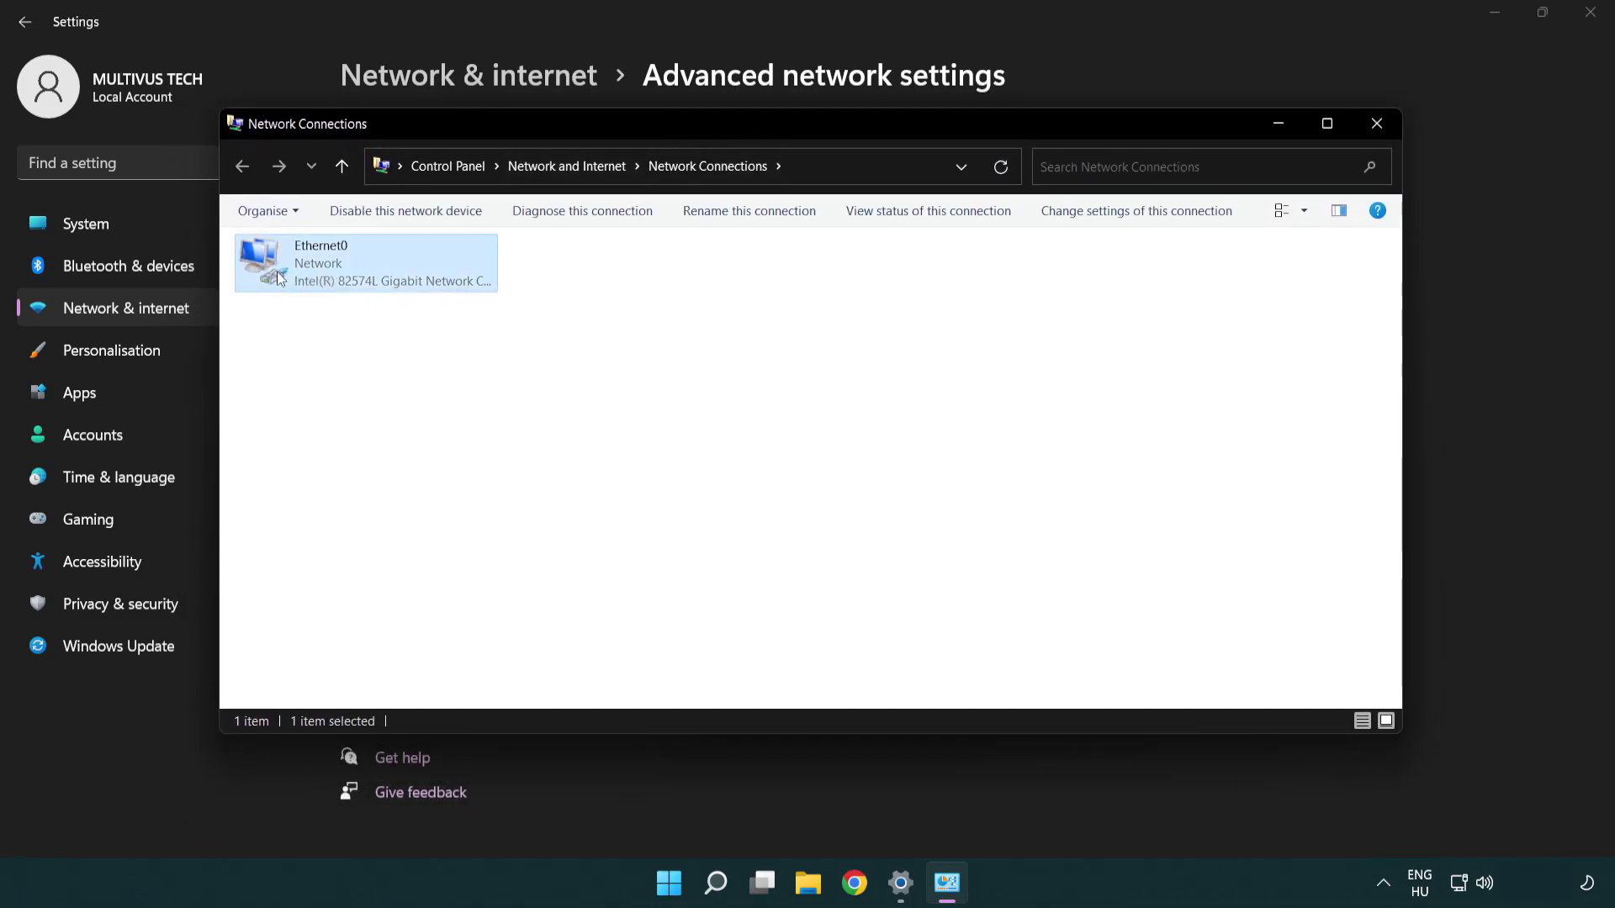
pyautogui.rightClick(363, 268)
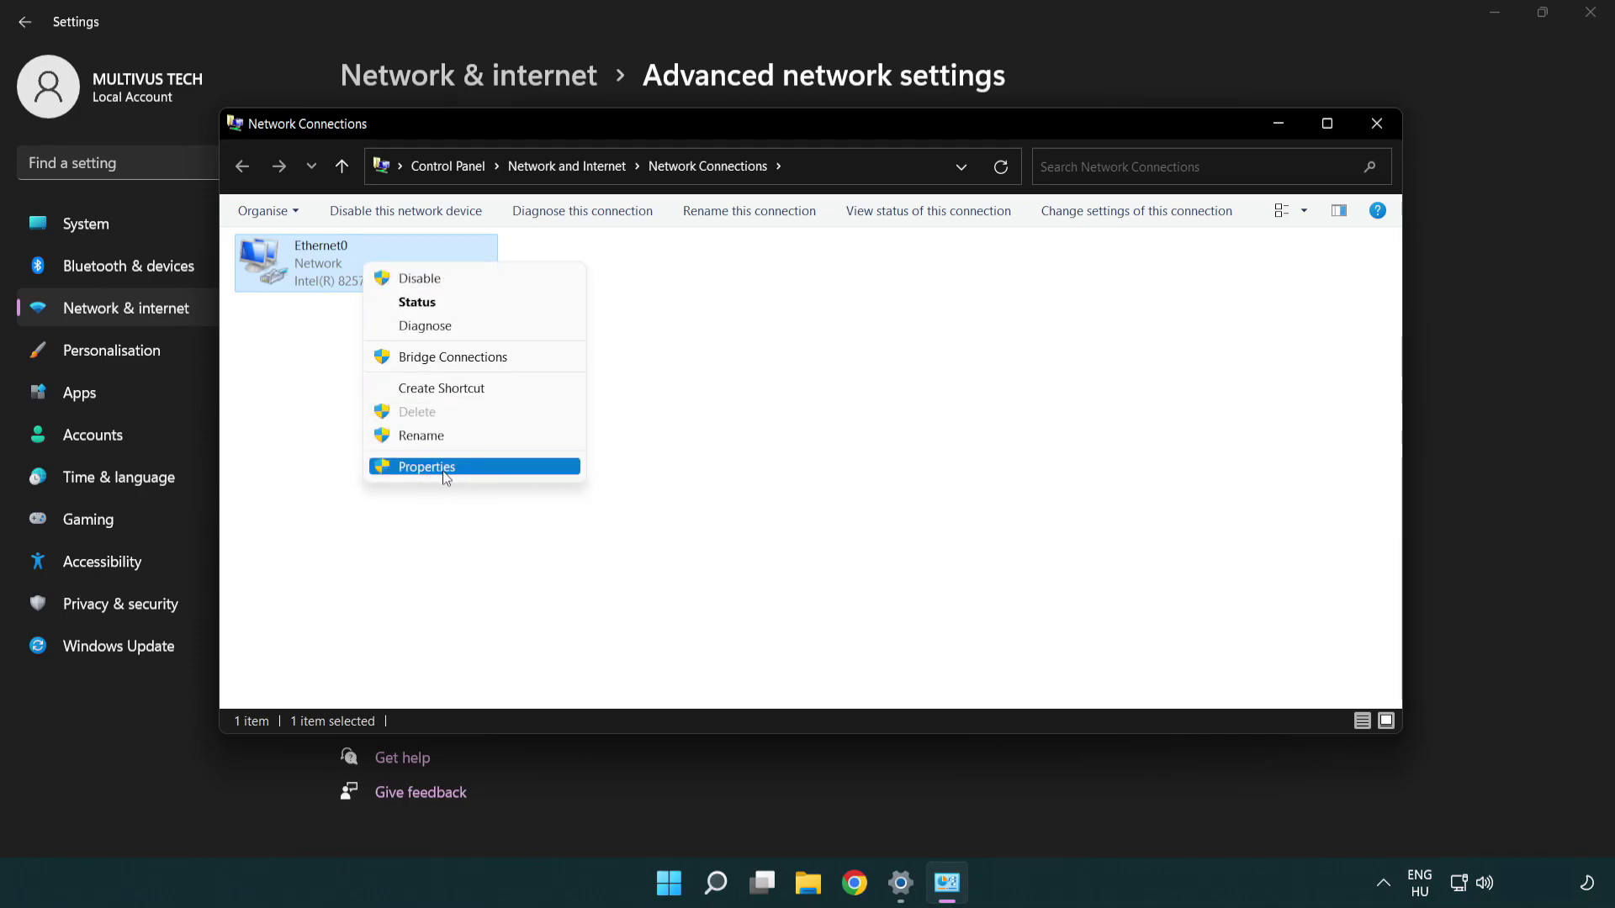
pyautogui.click(490, 473)
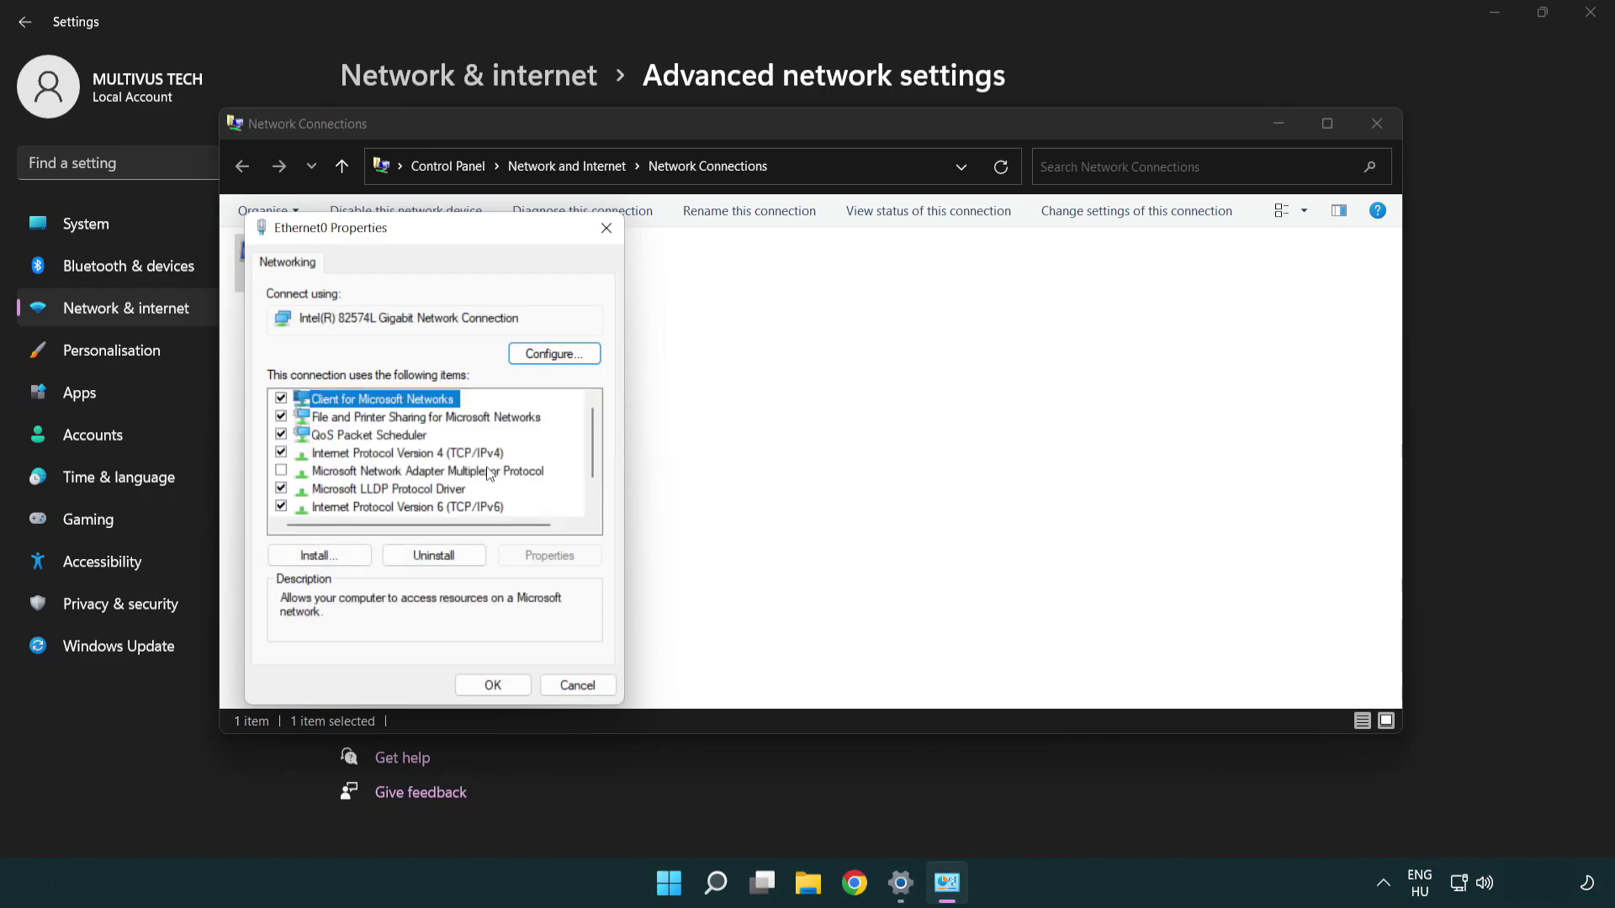
pyautogui.moveTo(414, 243); pyautogui.dragTo(785, 220)
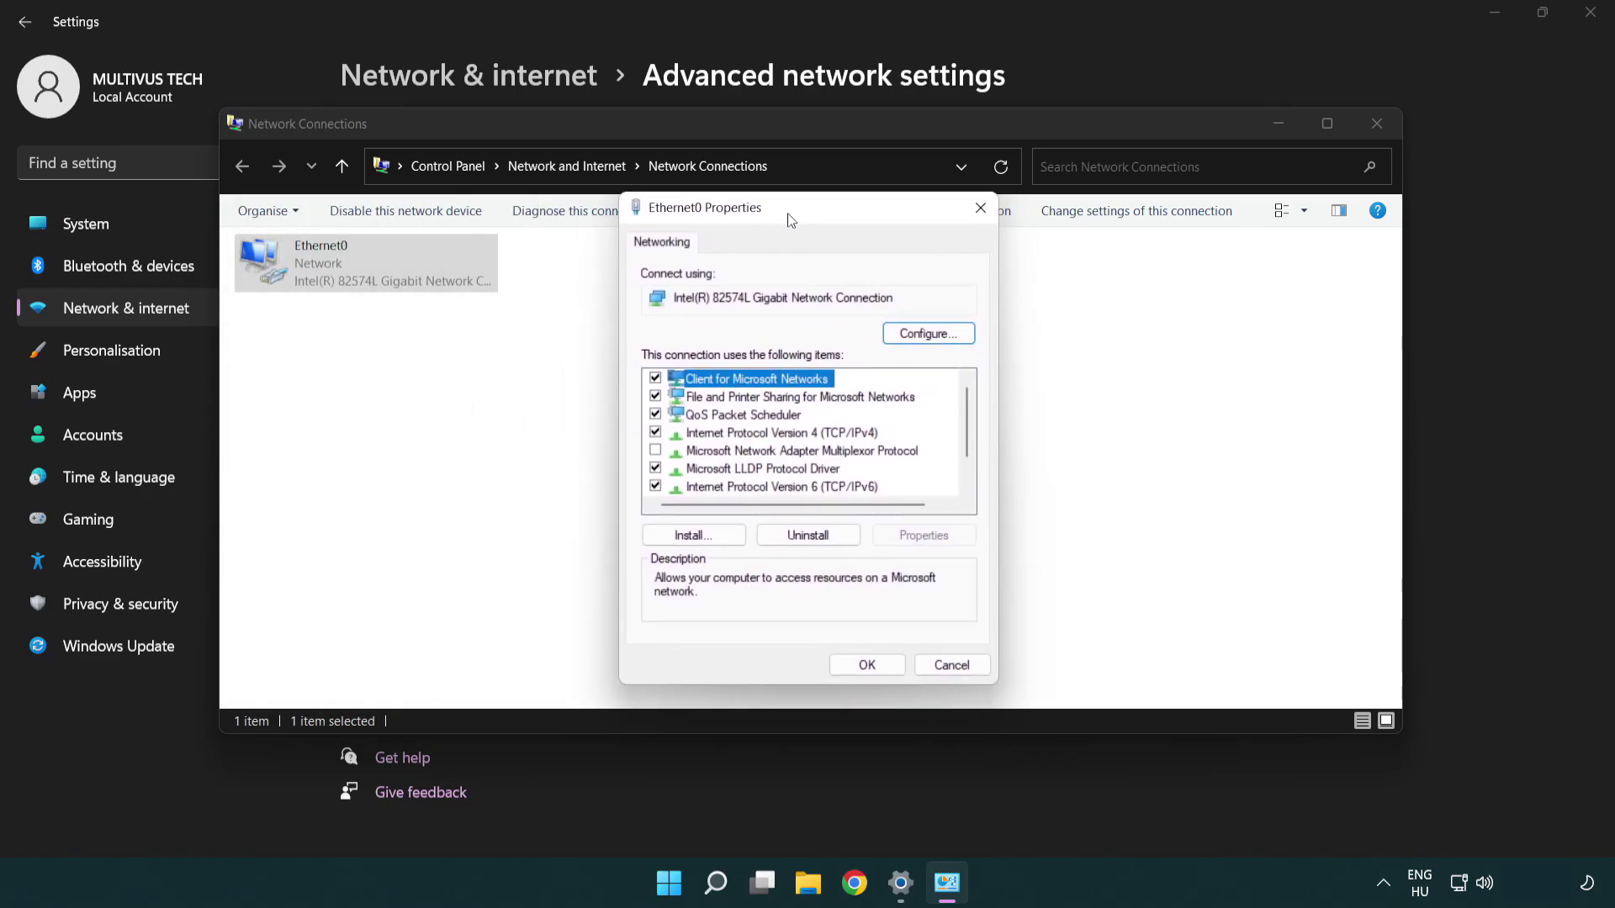
pyautogui.click(739, 436)
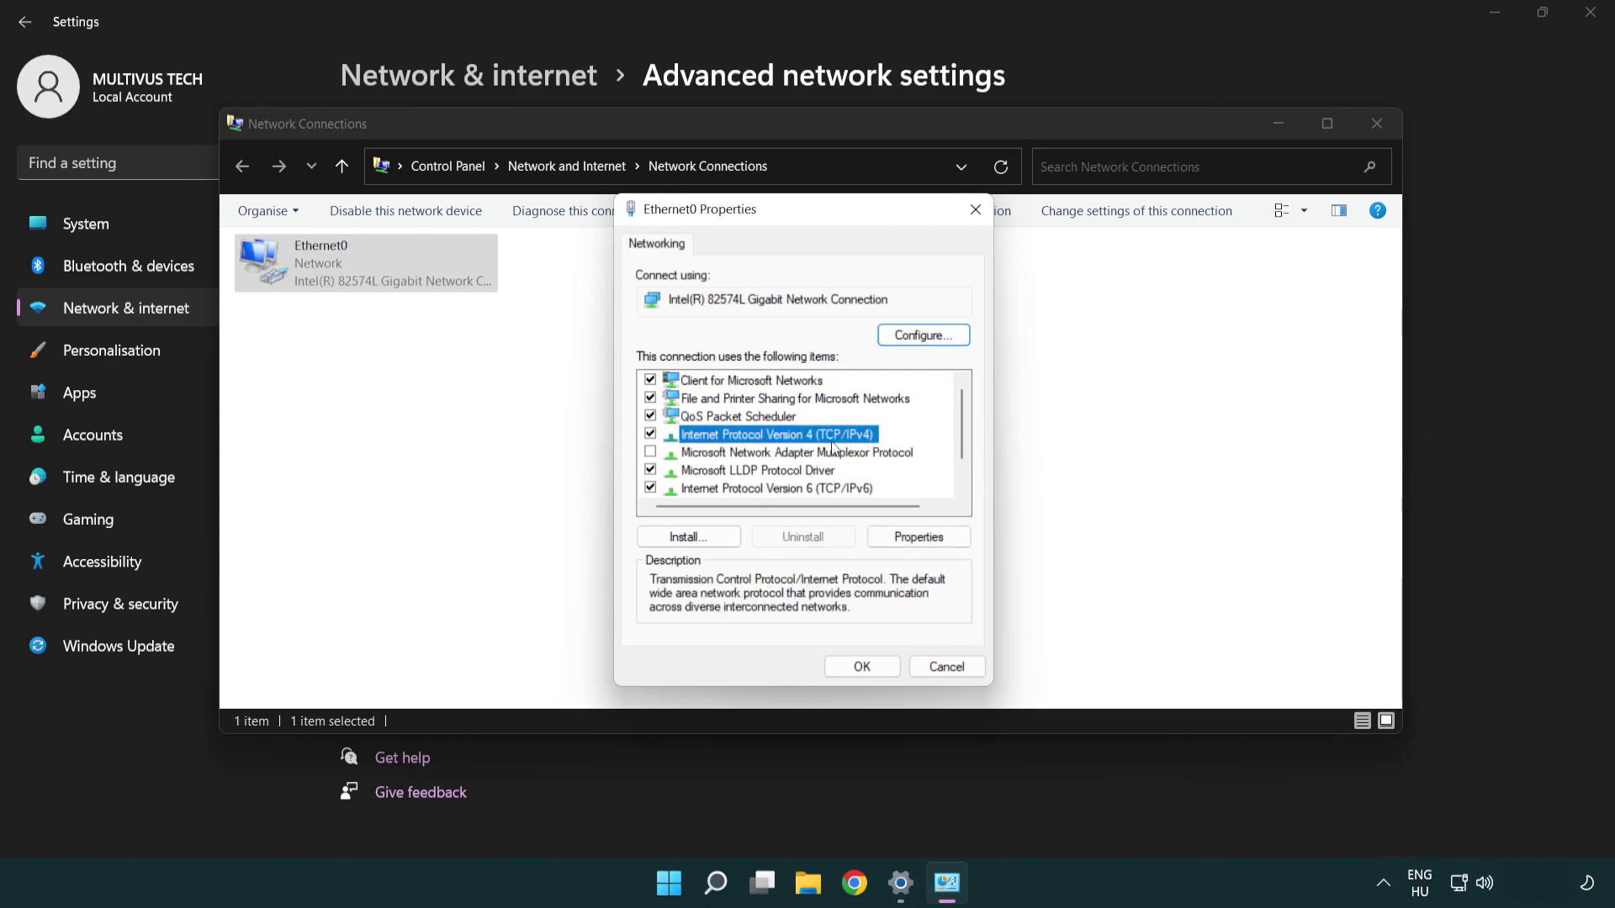
# Set Ethernet0's IPv4 DNS servers to 8.8.8.8 and 8.8.4.4, then save and close.
pyautogui.click(921, 548)
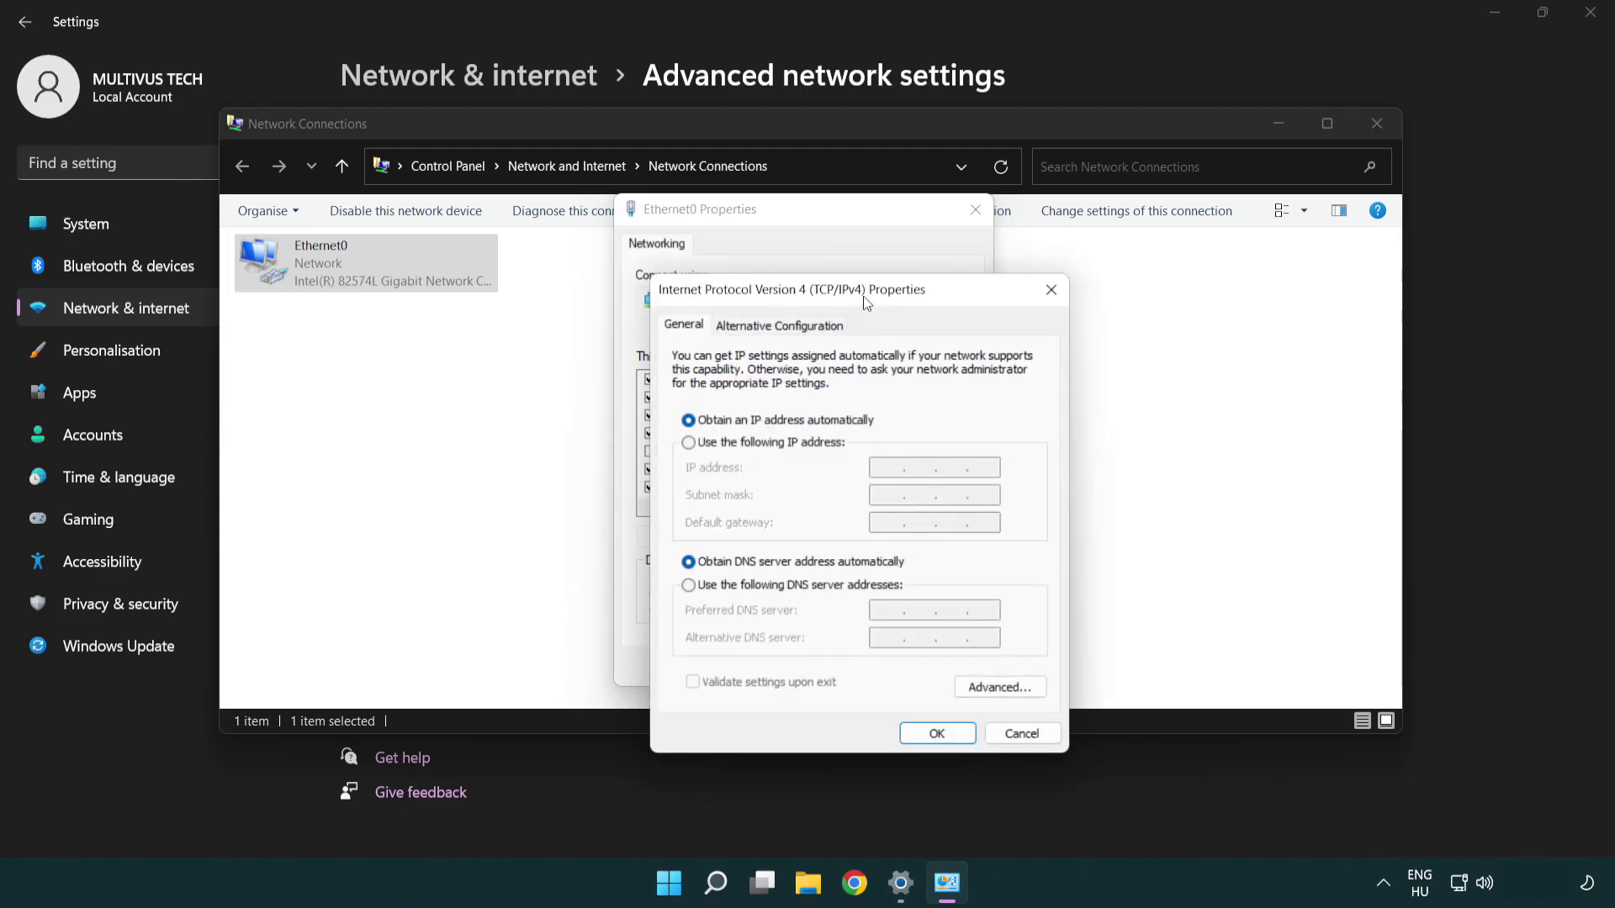
pyautogui.moveTo(867, 303); pyautogui.dragTo(810, 232)
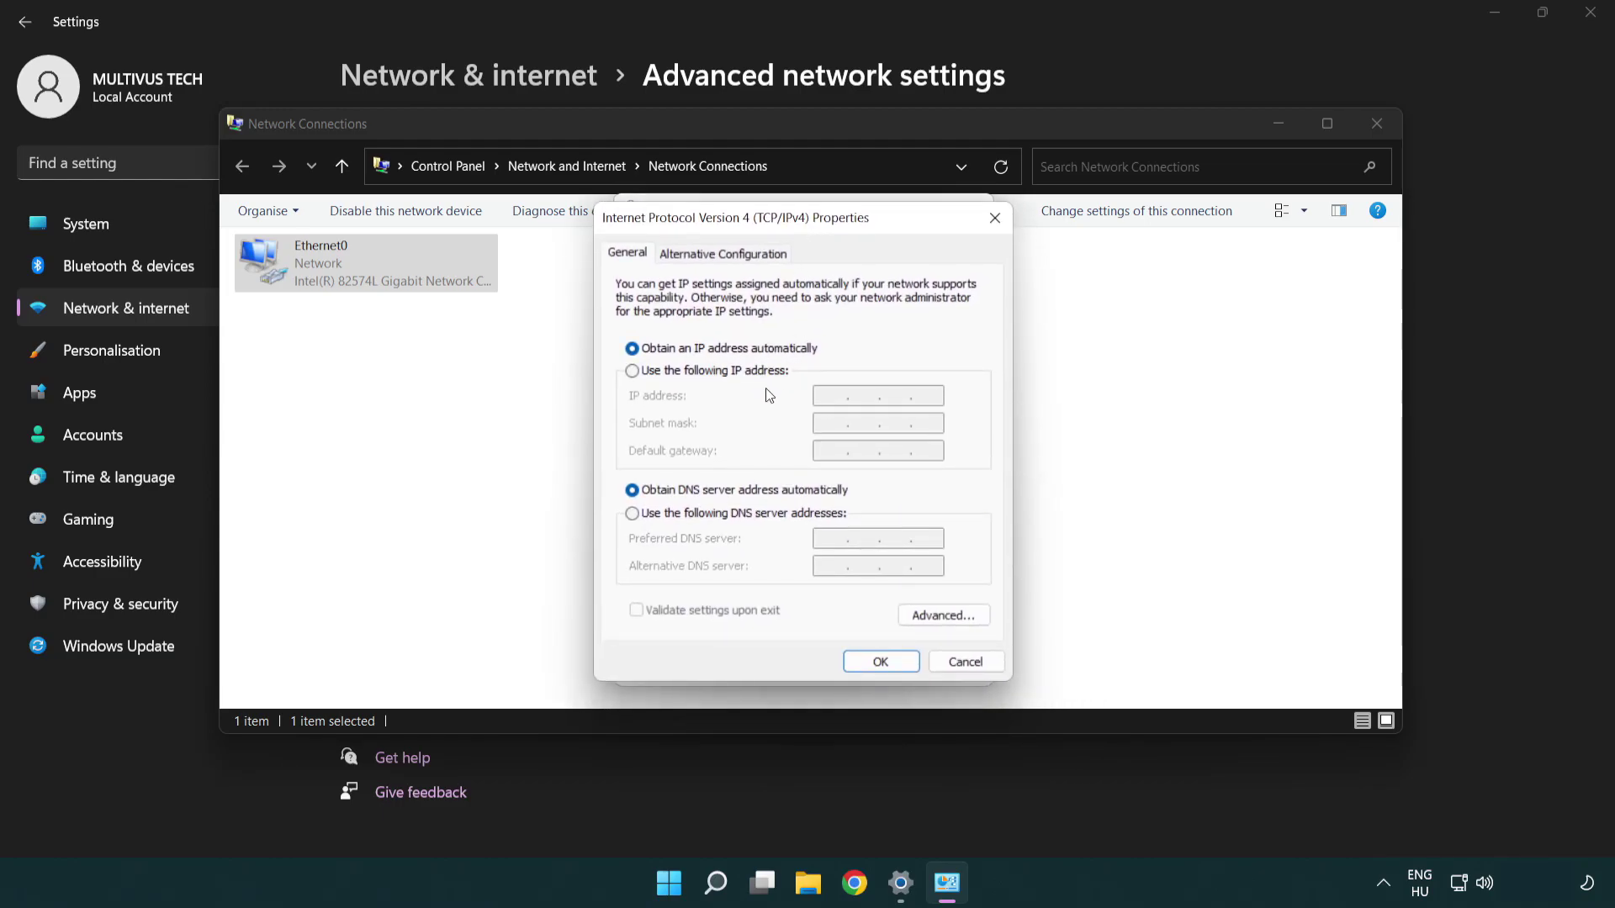
pyautogui.click(662, 521)
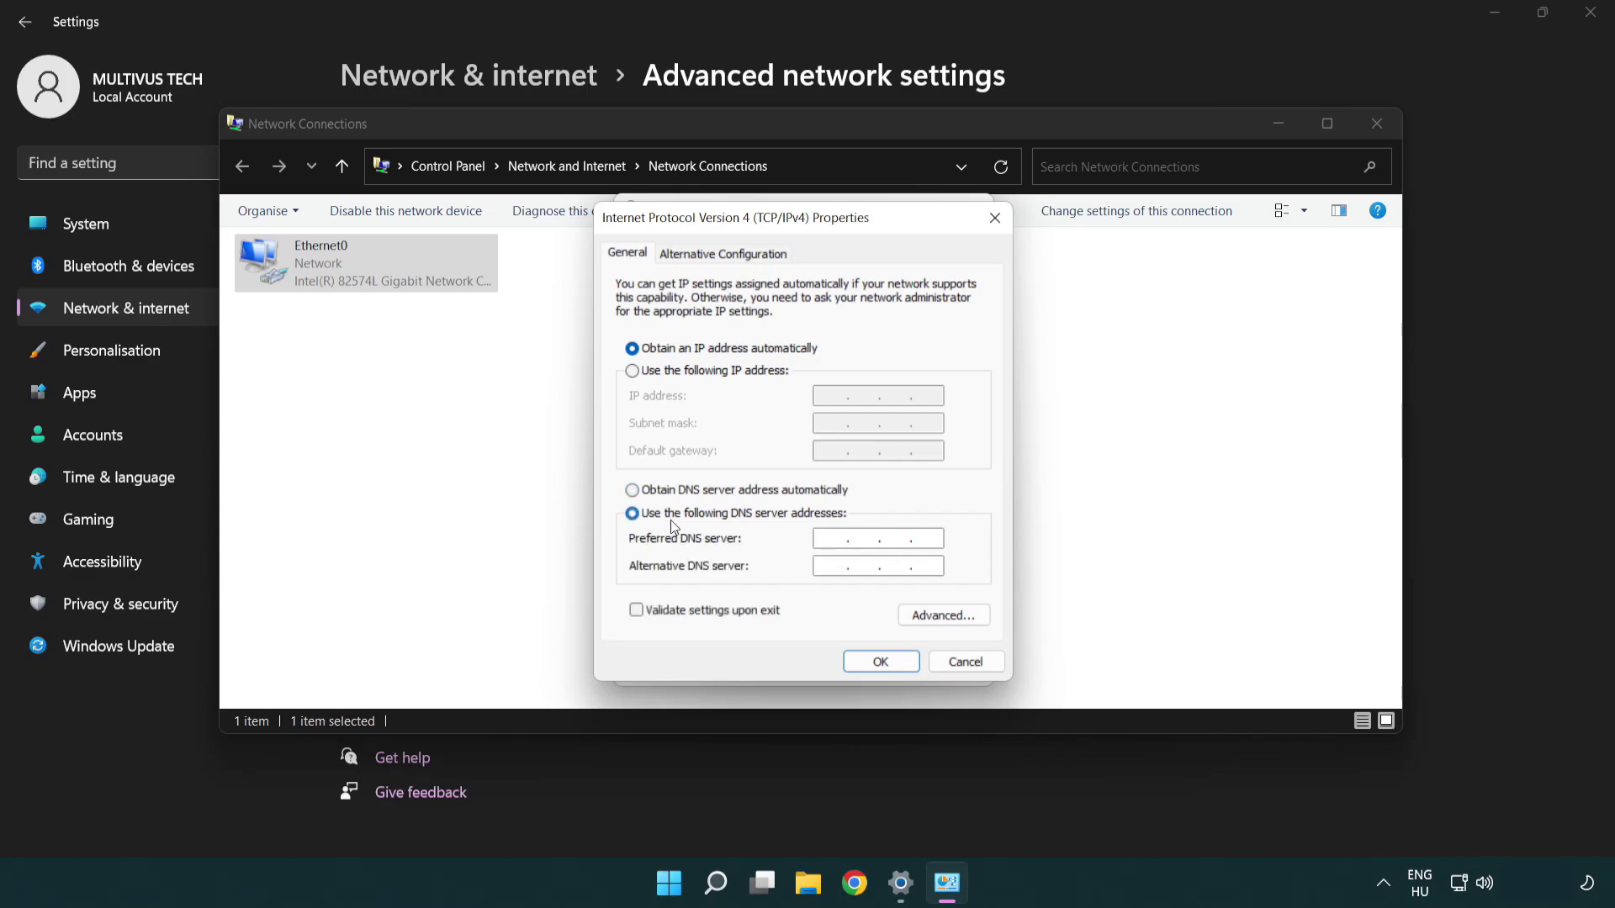
pyautogui.write('8')
pyautogui.write('8')
pyautogui.write('8.')
pyautogui.write('8')
pyautogui.write('8.8.')
pyautogui.write('4.4')
pyautogui.click(880, 662)
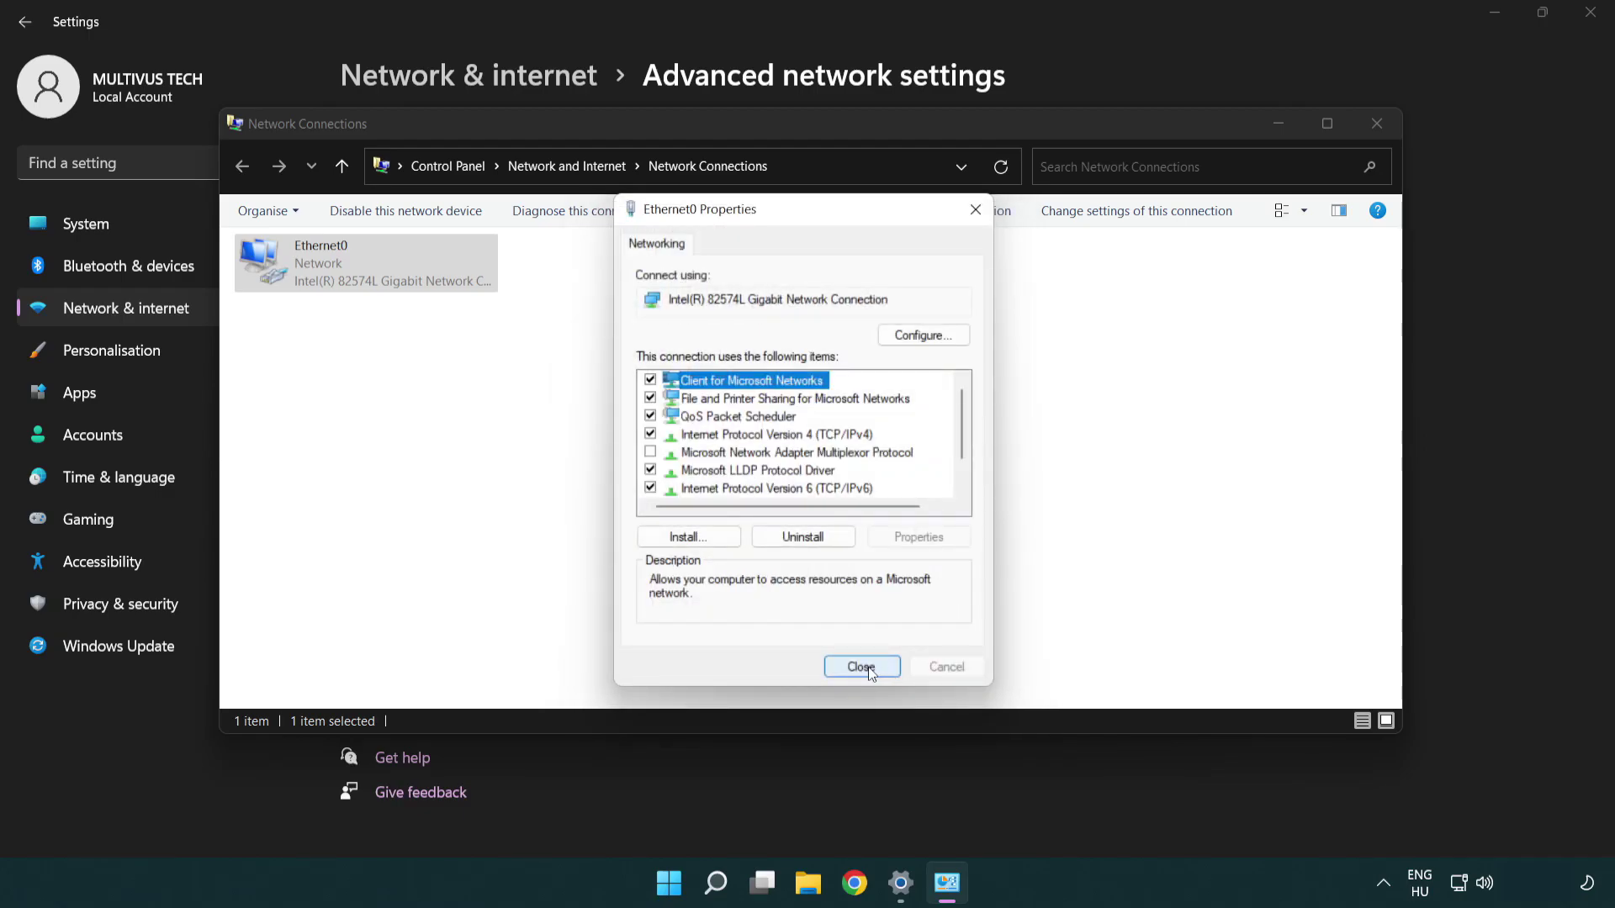
pyautogui.click(870, 668)
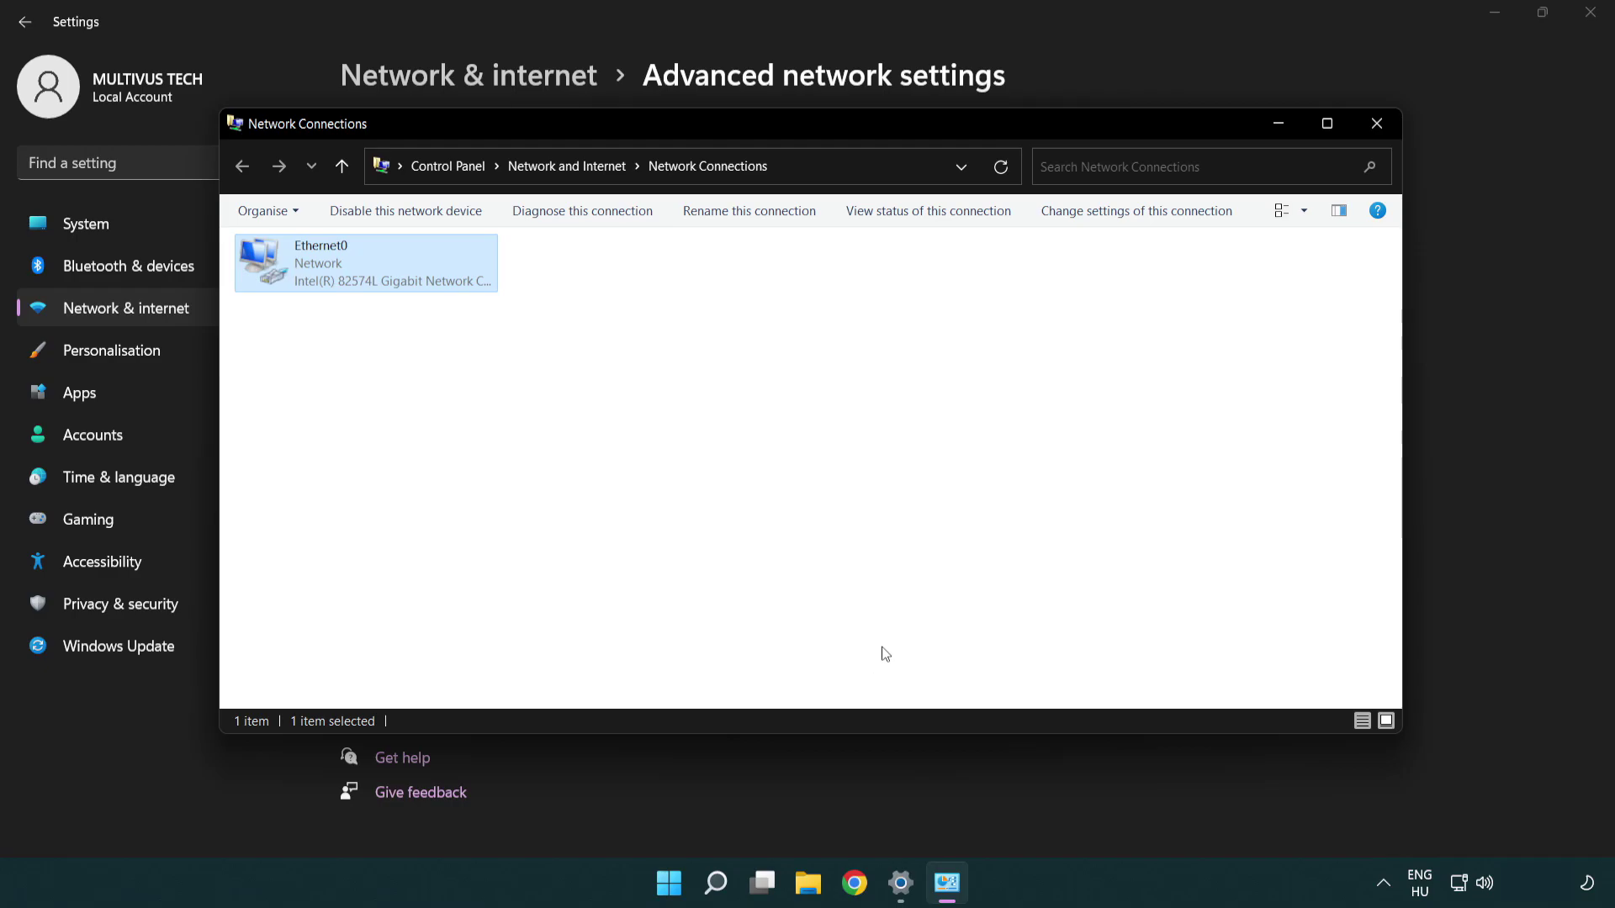
# Close Network Connections and Settings, then glance at the Start menu power options.
pyautogui.click(1379, 130)
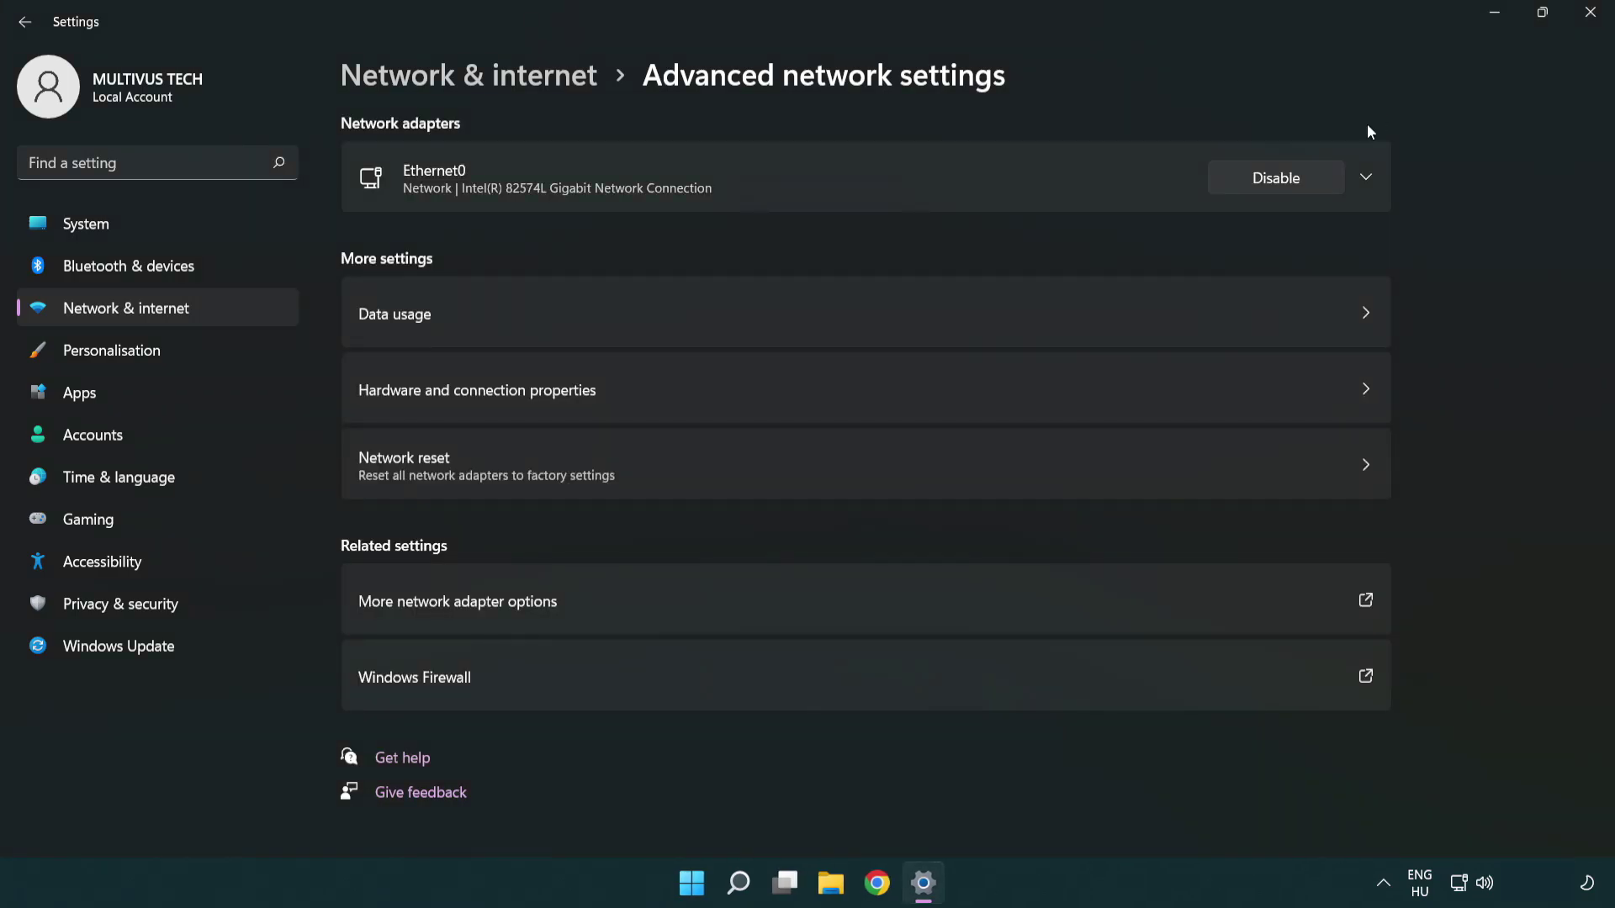
pyautogui.click(1590, 15)
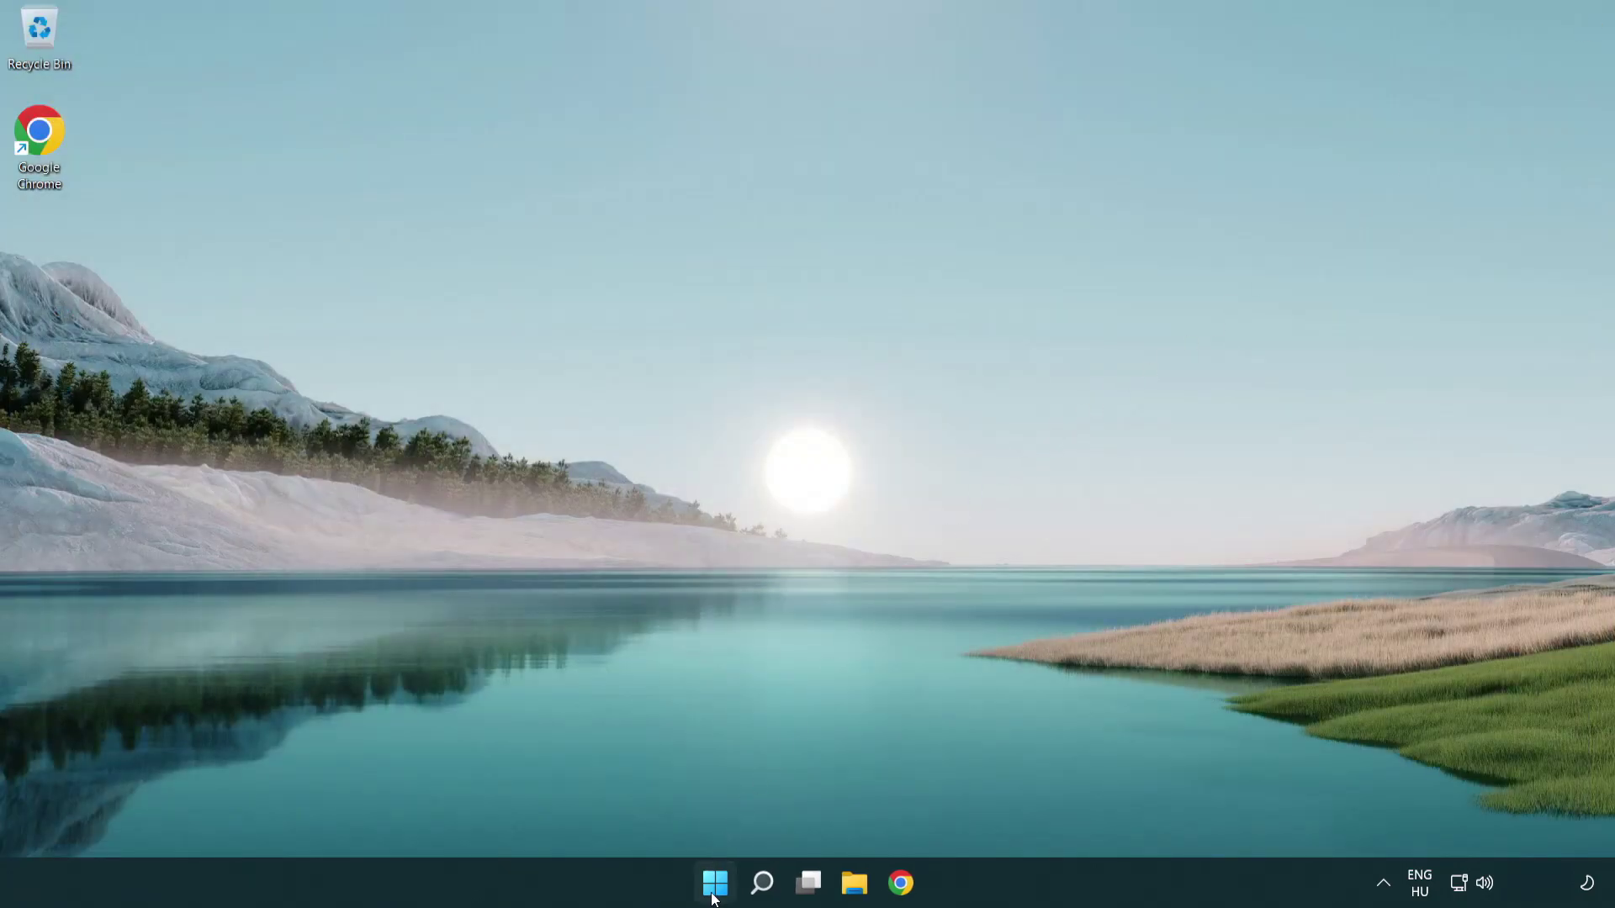
pyautogui.click(715, 882)
pyautogui.click(1070, 812)
# Reopen network settings from the taskbar icon and reach the Network reset page via Advanced network settings.
pyautogui.rightClick(1459, 884)
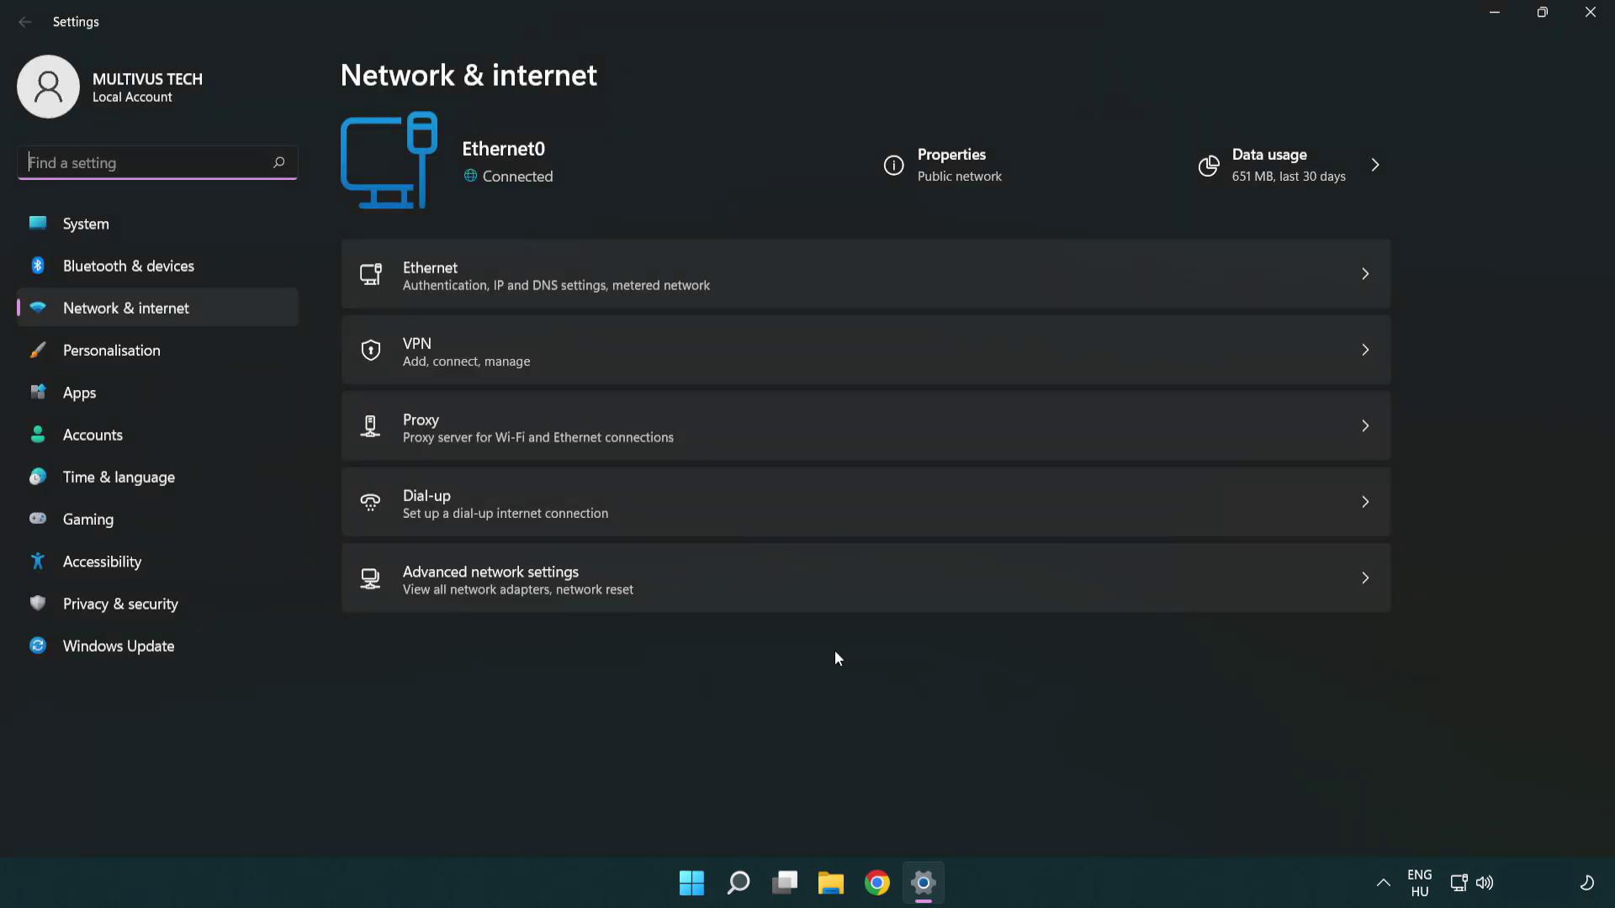
pyautogui.click(732, 582)
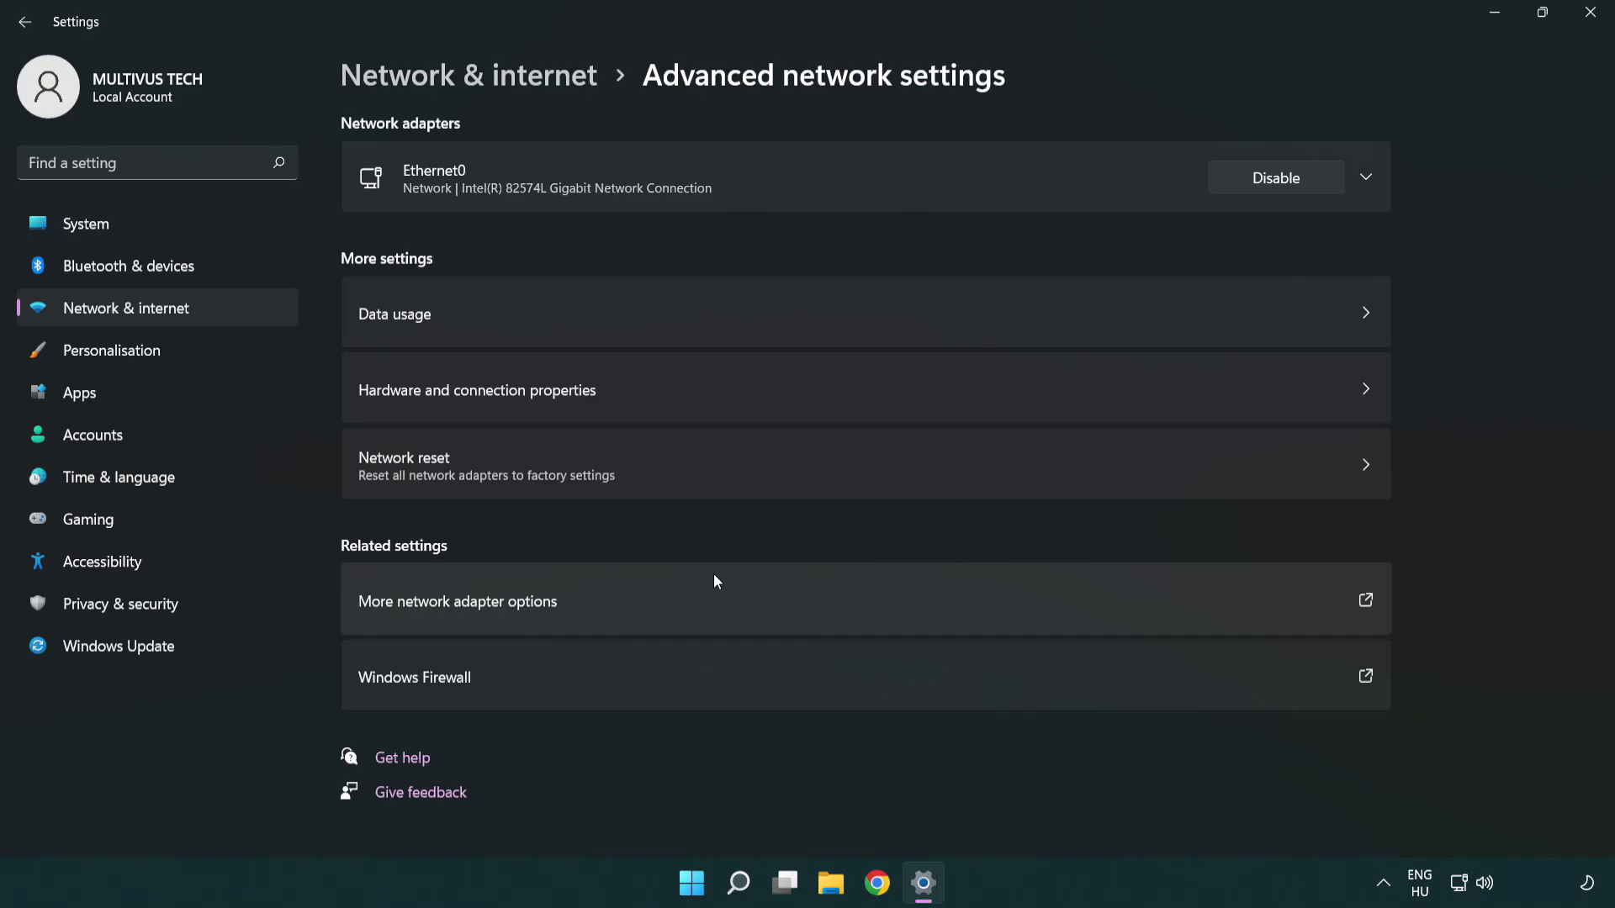
pyautogui.click(727, 478)
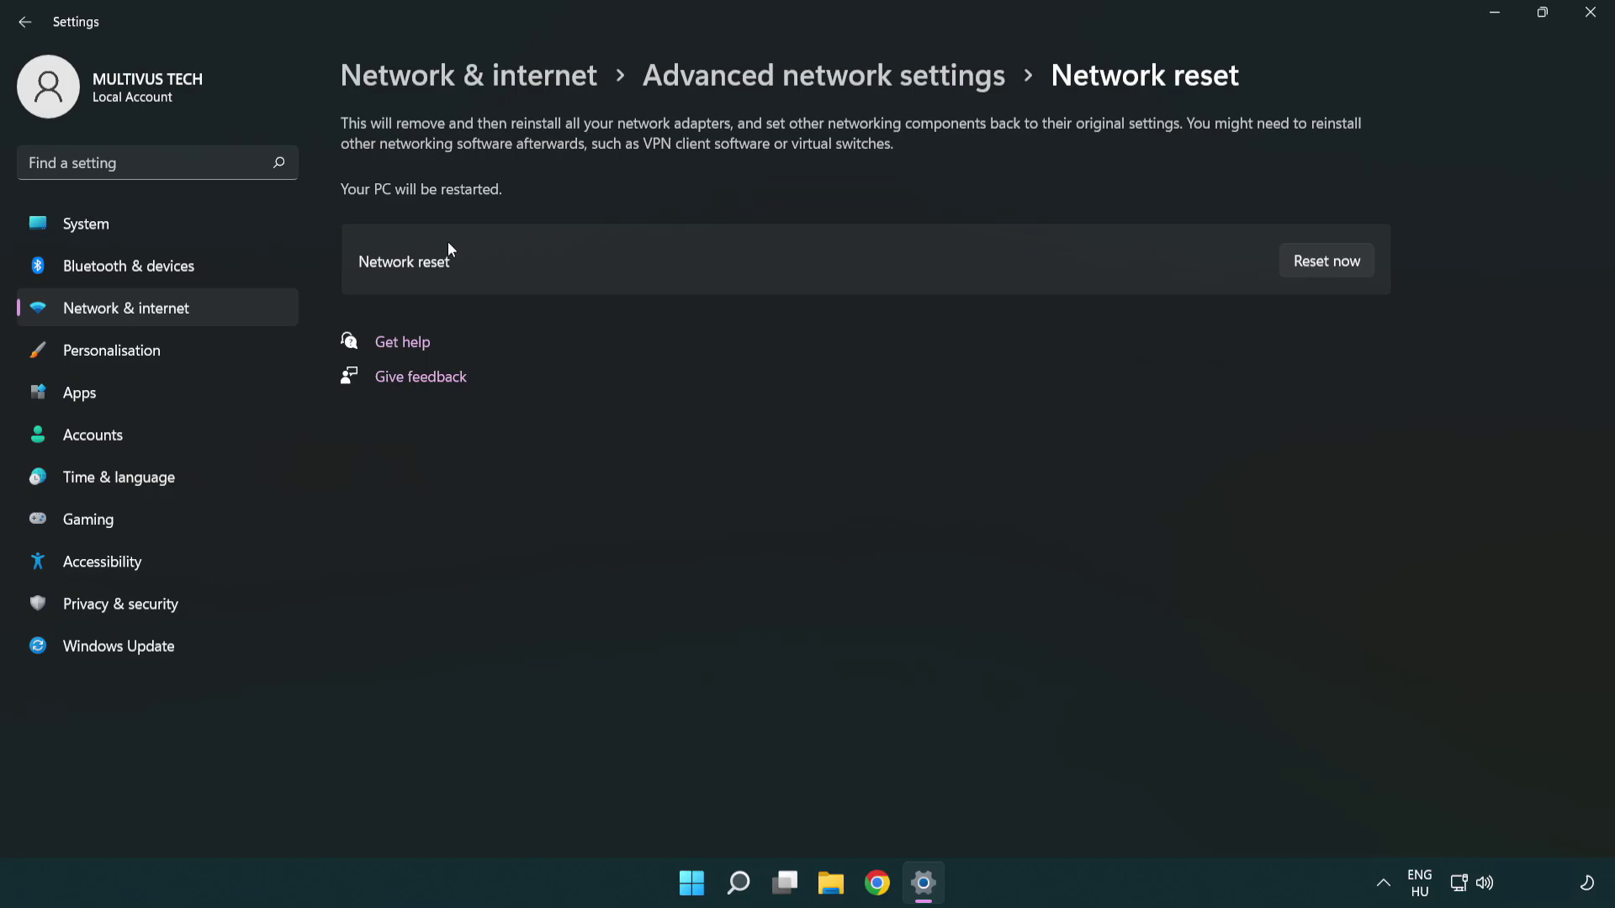
# Reset all network adapters, confirm, dismiss the 5-minute shutdown notice, and close Settings.
pyautogui.click(1342, 263)
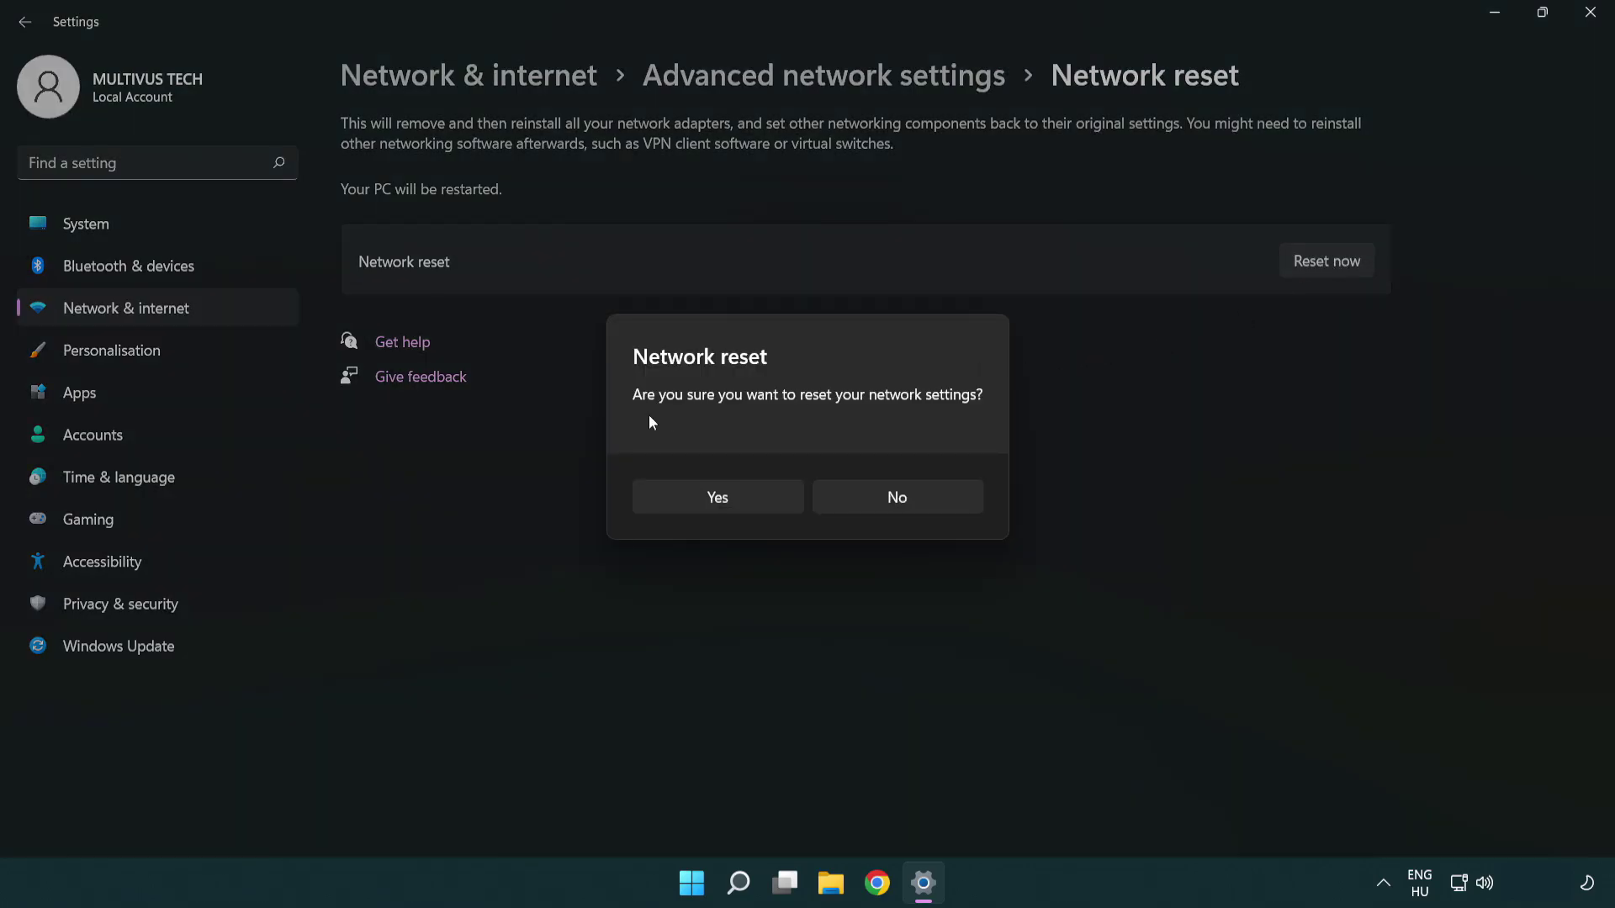
pyautogui.click(732, 507)
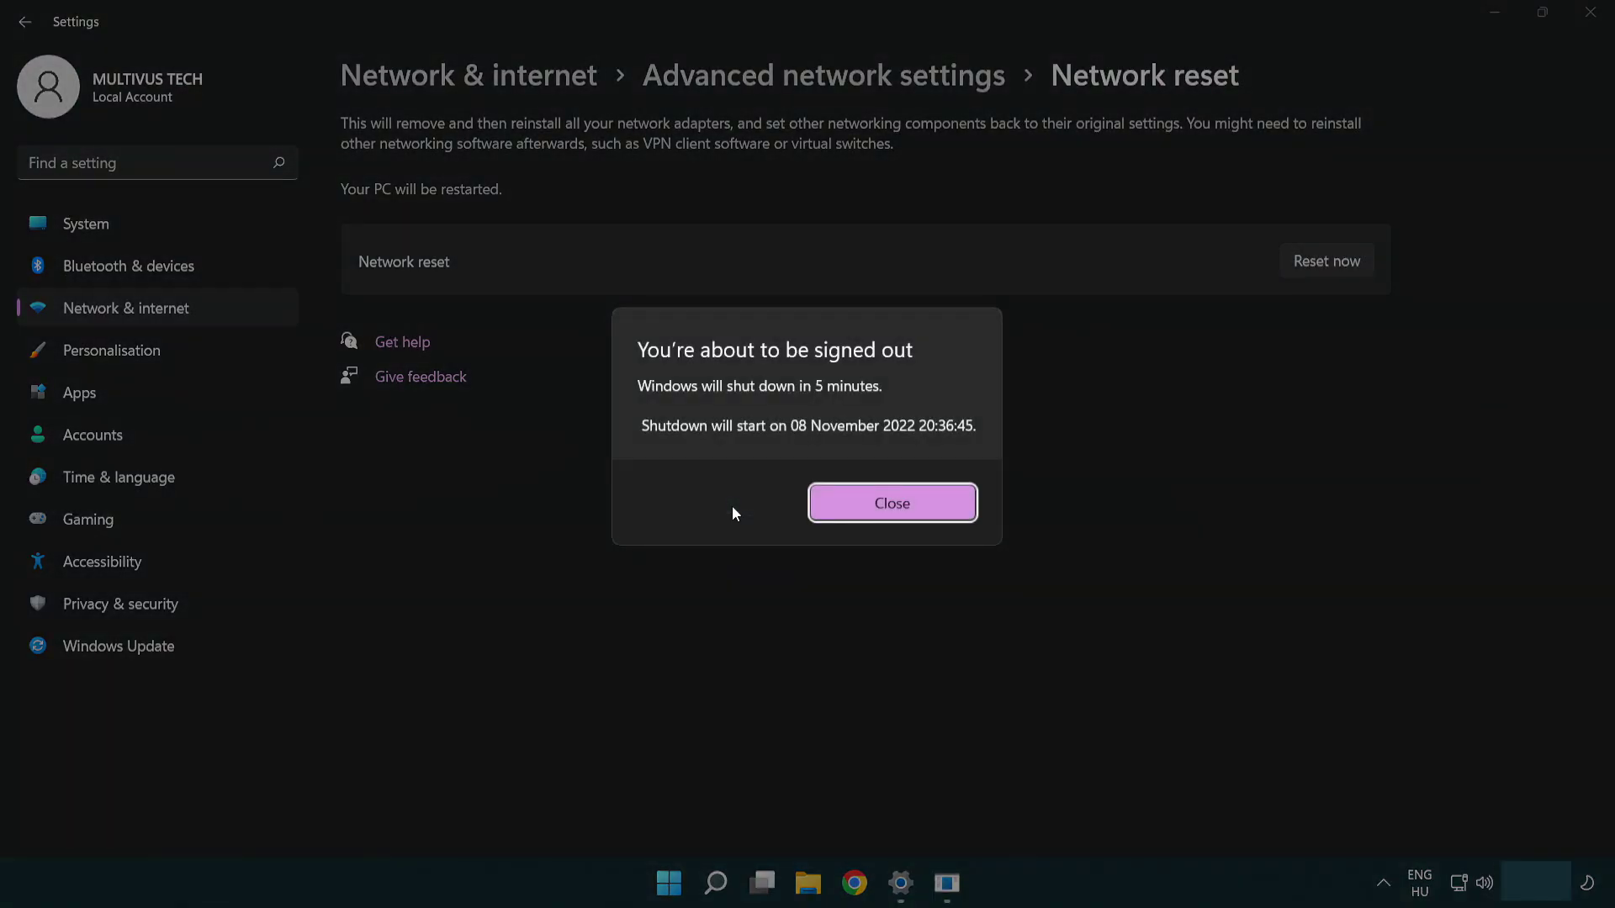
pyautogui.click(917, 503)
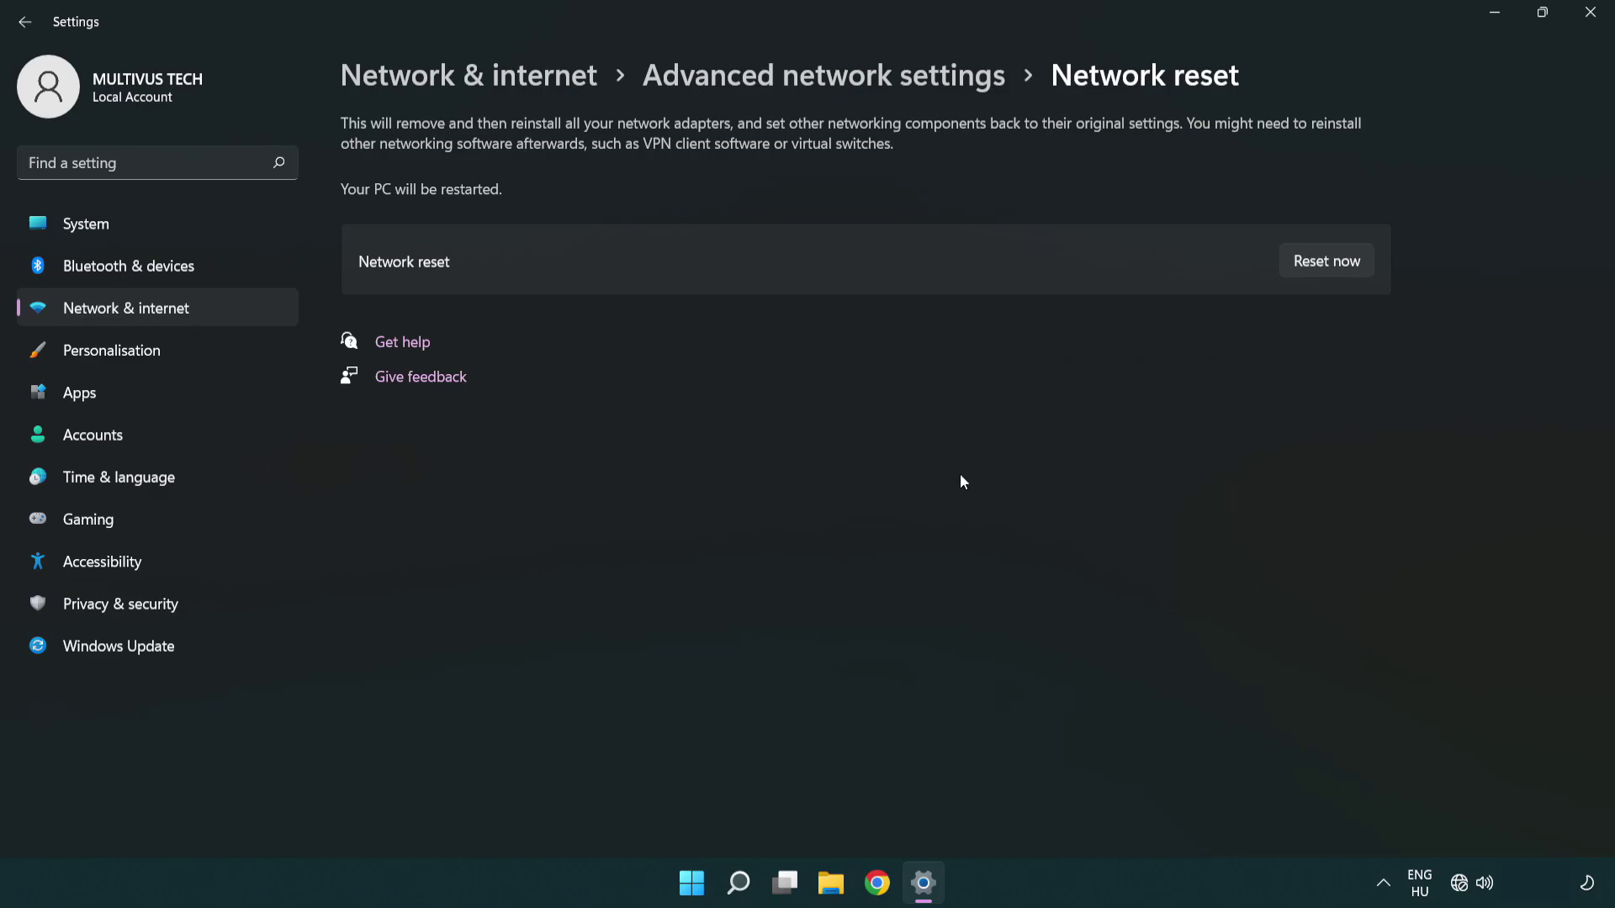
pyautogui.click(1597, 16)
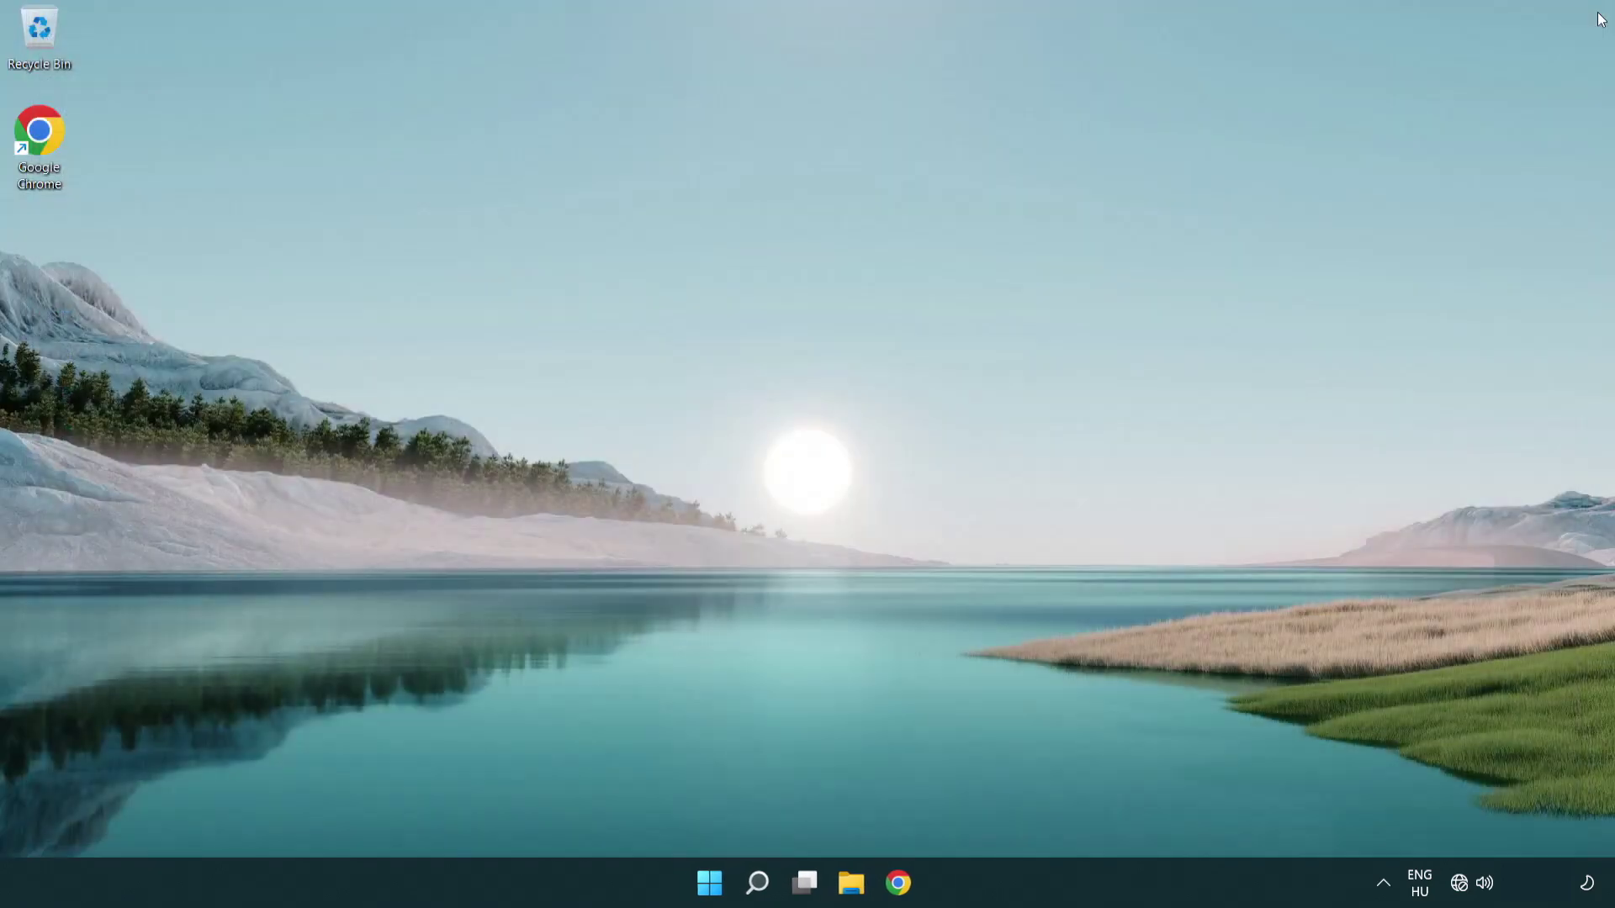
# Show the Start menu power choices: Sleep, Shut down and Restart.
pyautogui.click(715, 882)
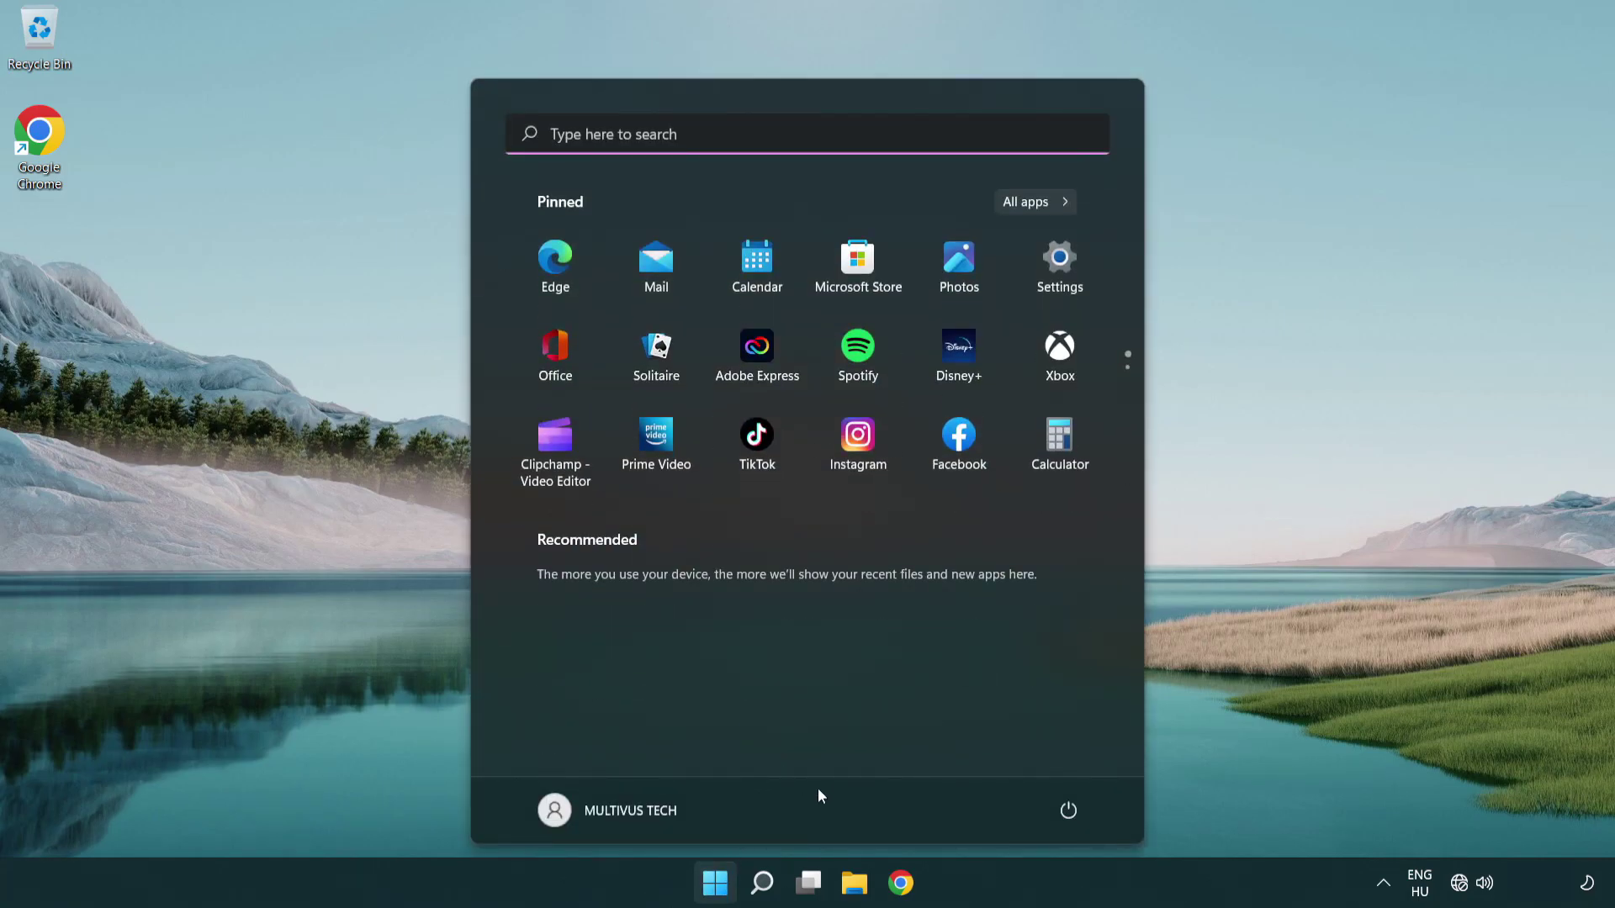
pyautogui.click(1068, 810)
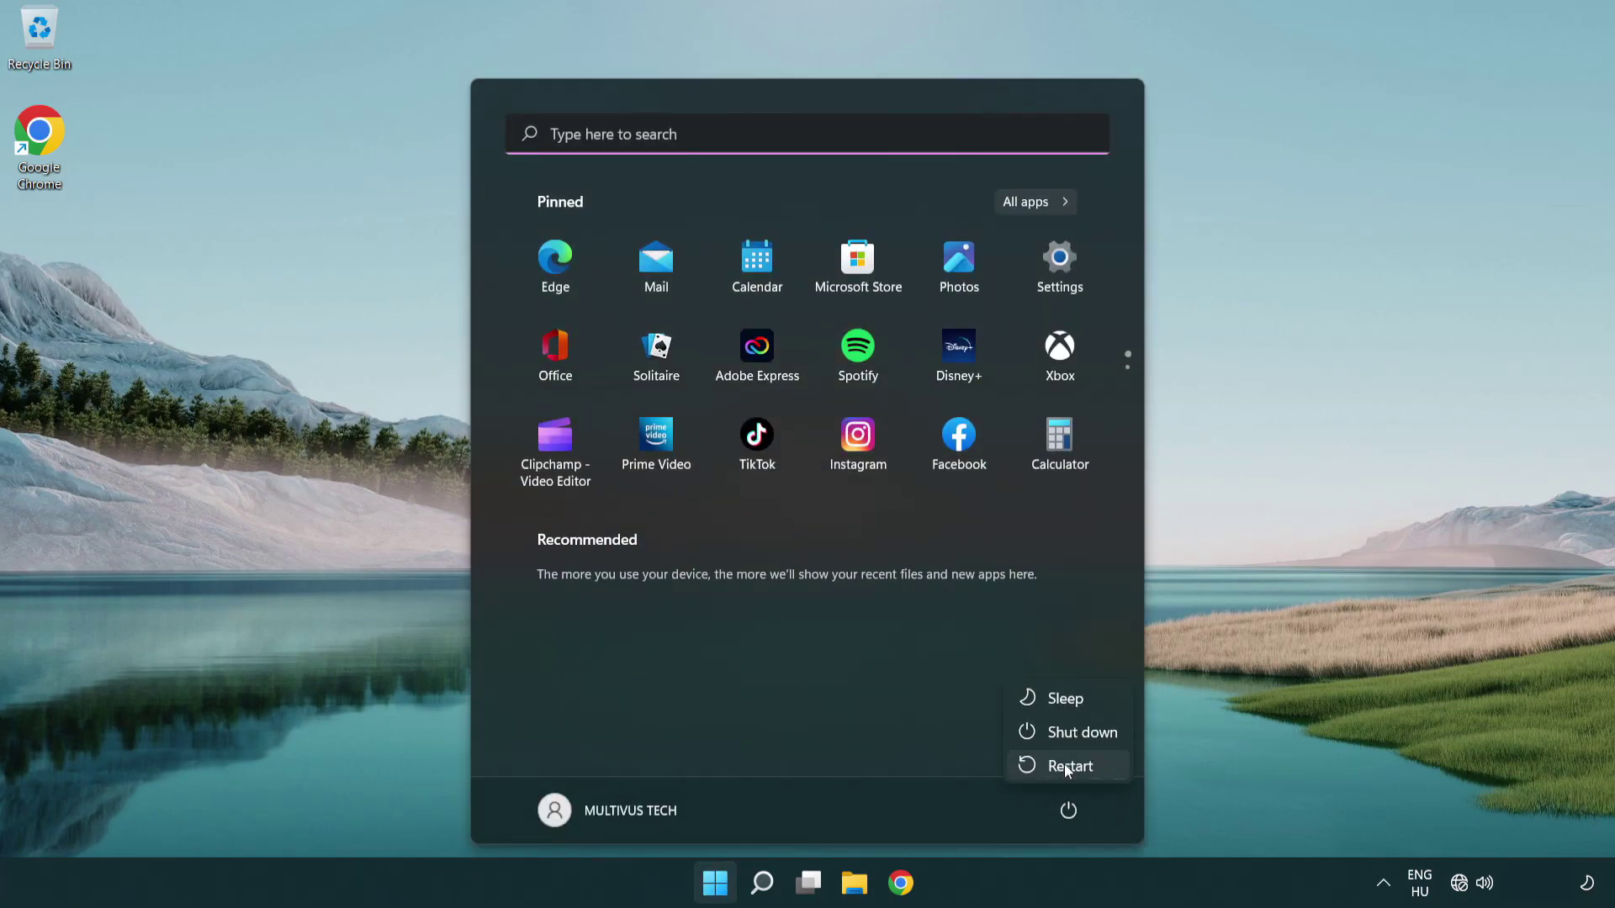